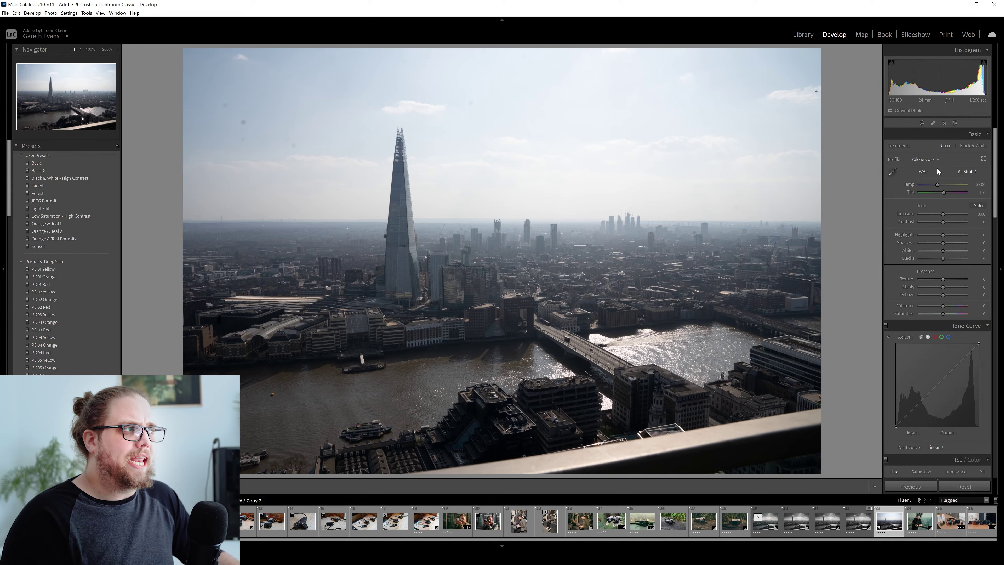
Crop the skyline photo to a 16 x 9 aspect ratio, nudging the image slightly down inside the crop frame
left_click(921, 124)
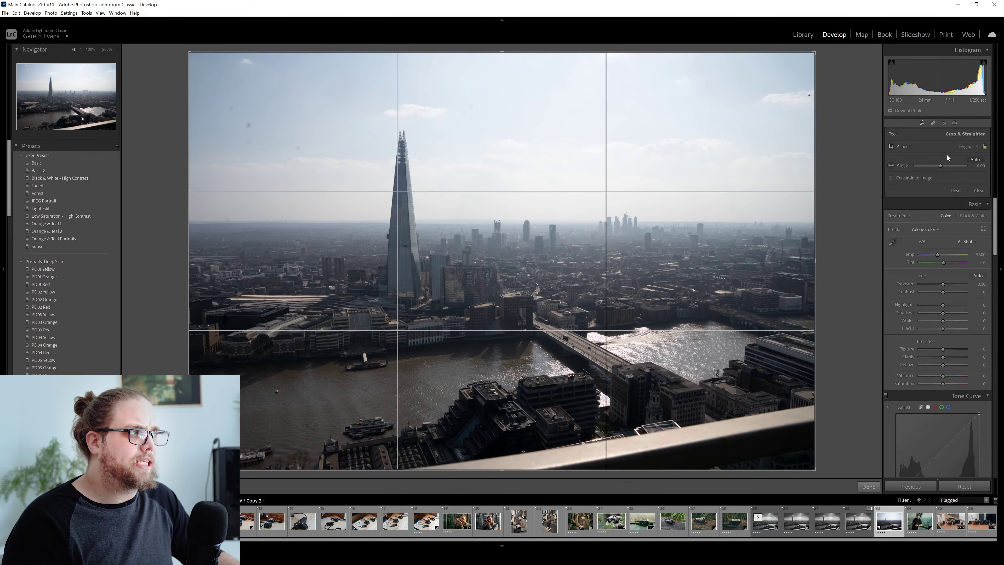
left_click(966, 147)
left_click(929, 232)
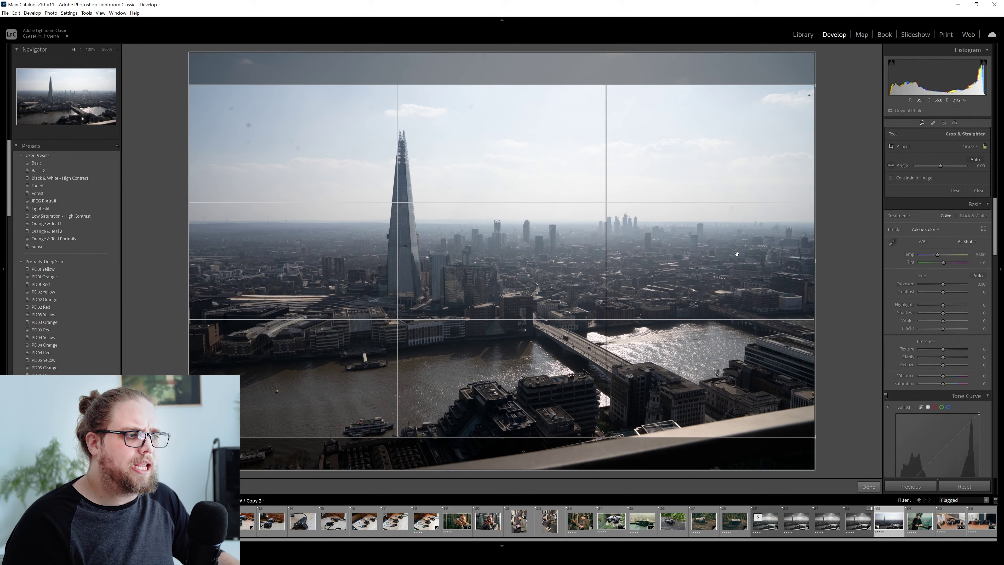
left_click_drag(736, 254, 737, 257)
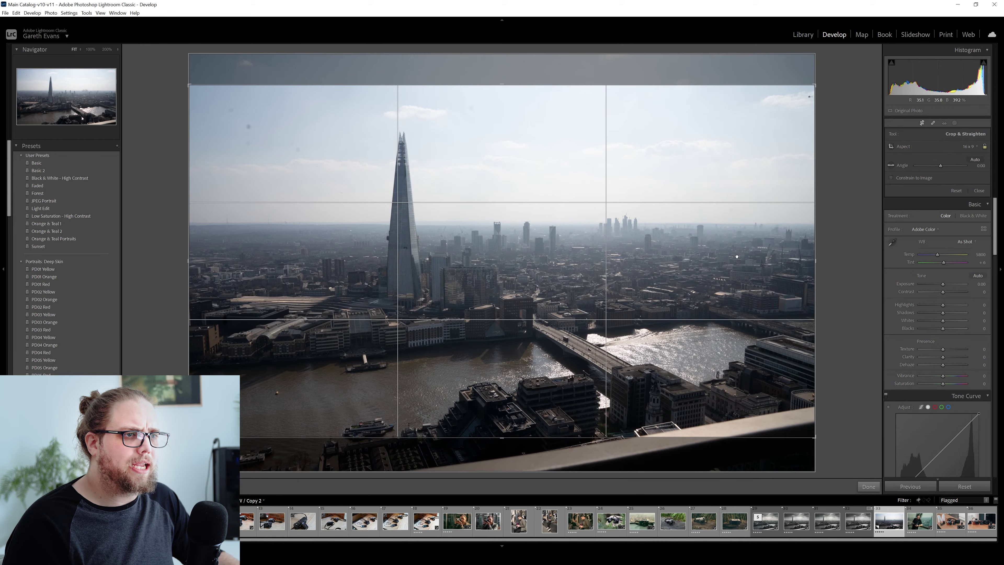
left_click(869, 485)
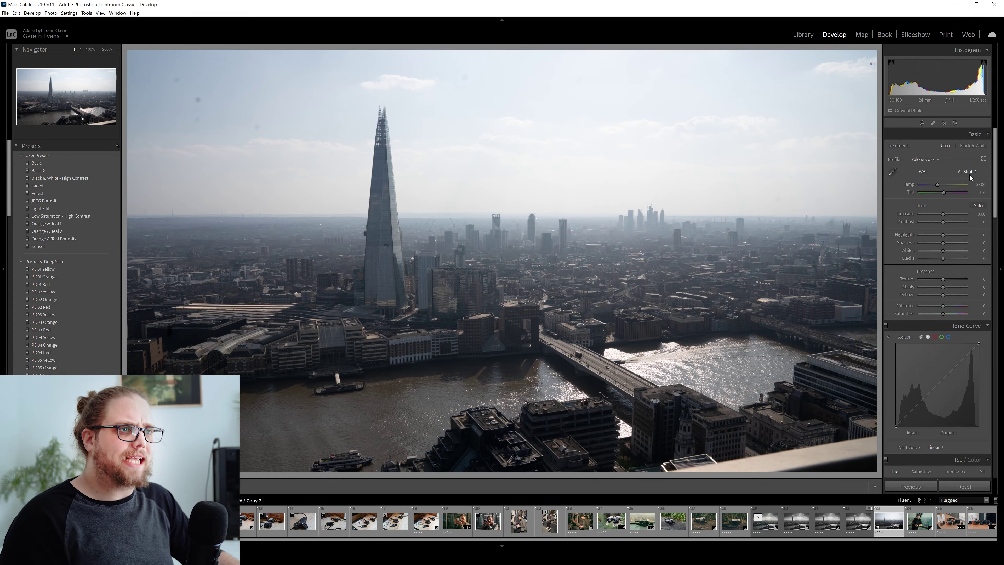
Convert the photo to black and white and set Contrast to +33, Highlights to -100 and Shadows to +14
left_click(965, 147)
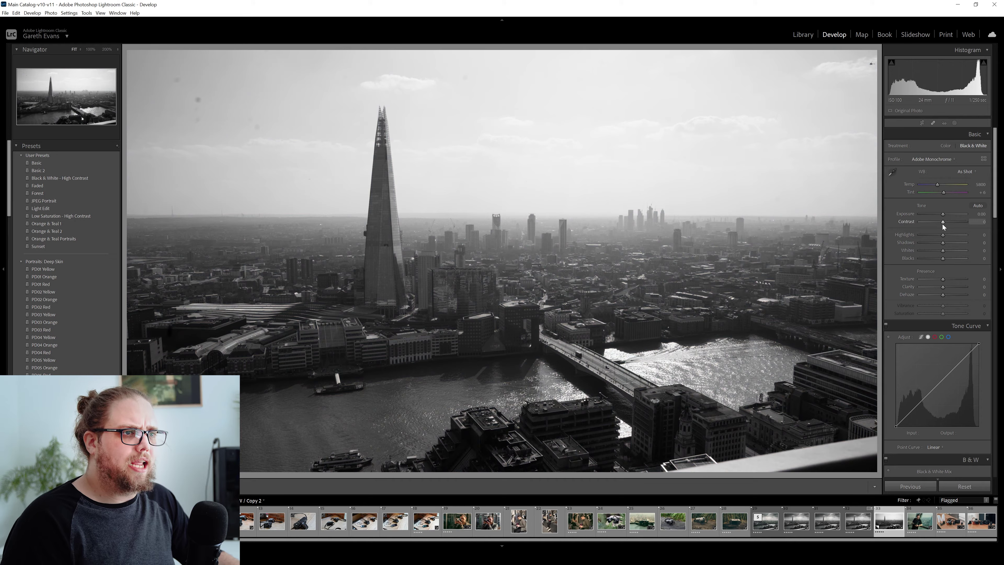
left_click_drag(942, 223, 946, 244)
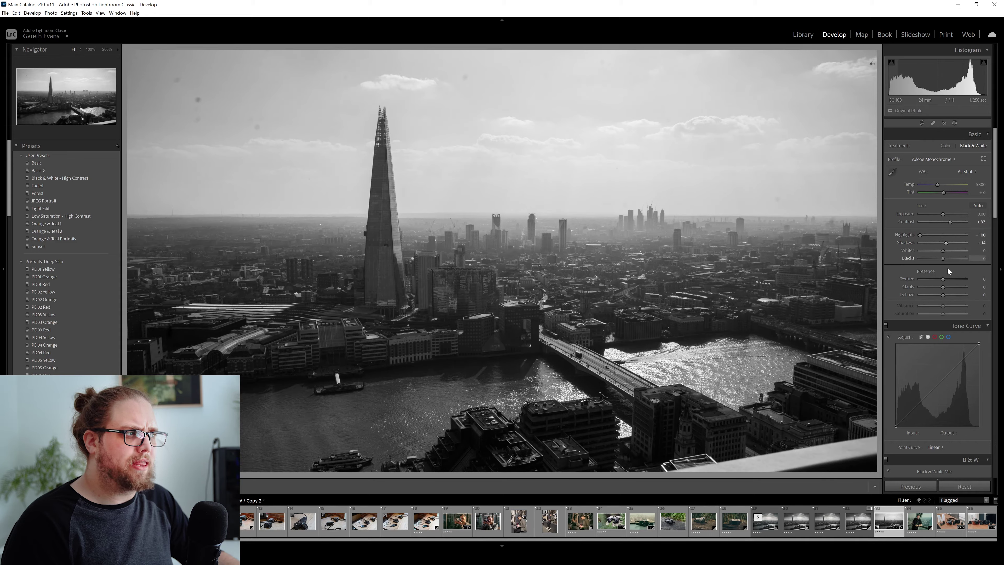
Set the photo's Clarity to +44, Texture to +11 and Dehaze to +7
left_click_drag(943, 285, 954, 288)
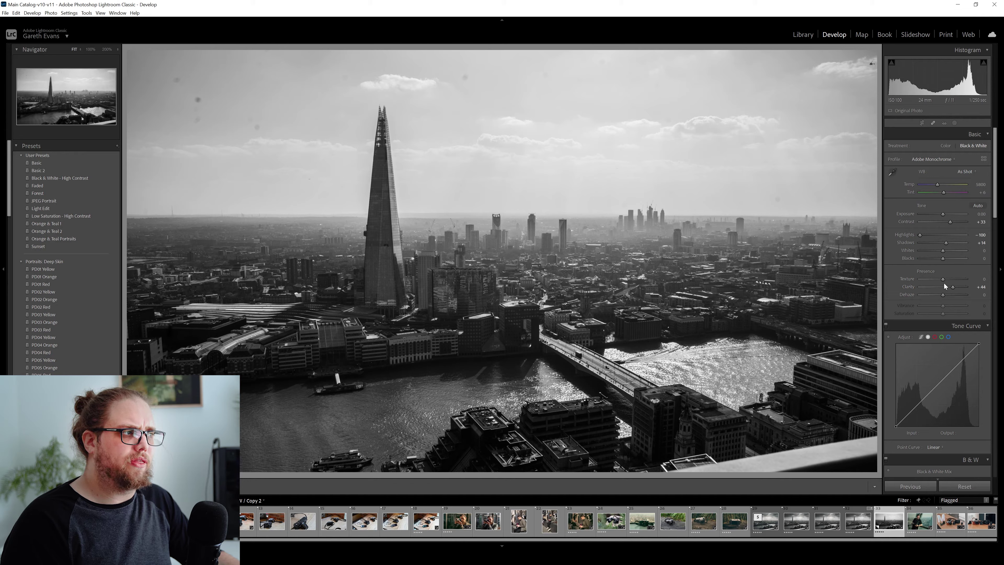
left_click_drag(942, 279, 945, 279)
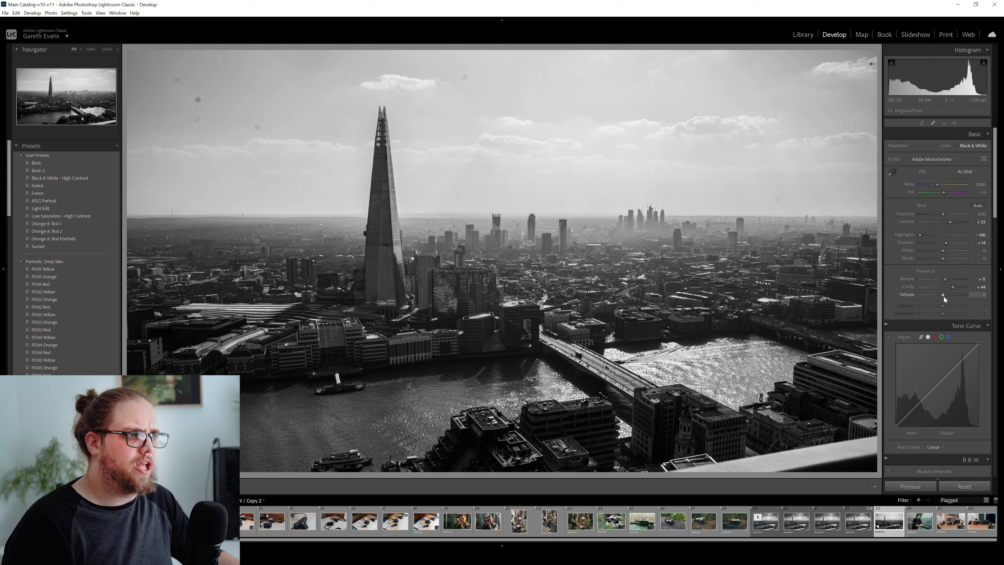
left_click_drag(944, 297, 945, 296)
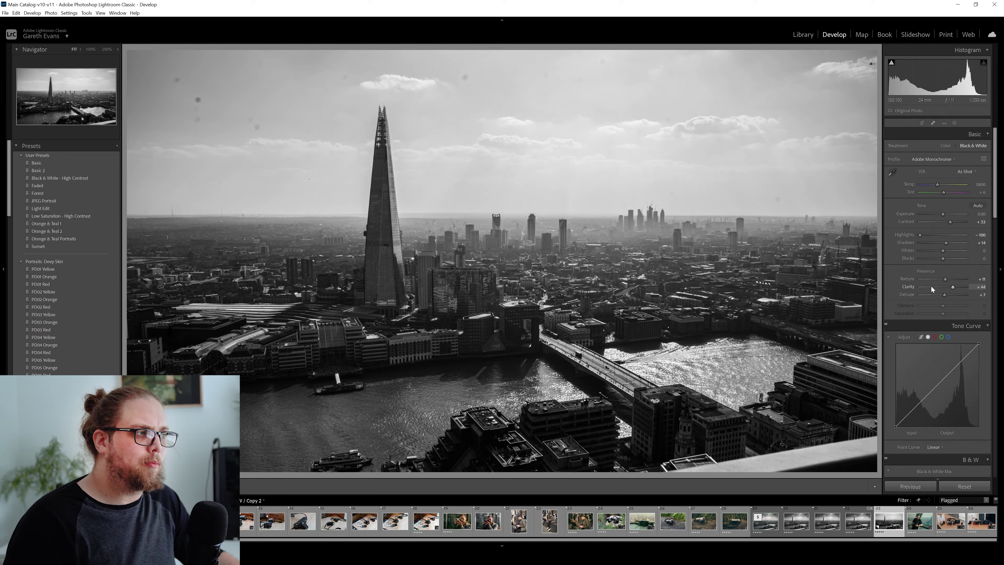
Lower the tone curve's midtones with a point at input 136, output 125, and compare the photo with and without the curve
scroll(893, 272, "down", 3)
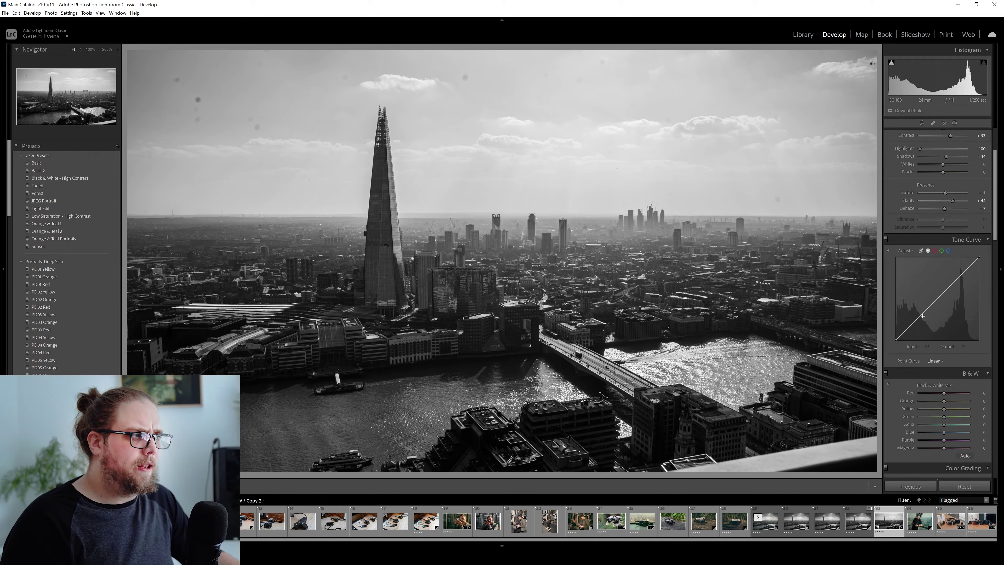
left_click(938, 300)
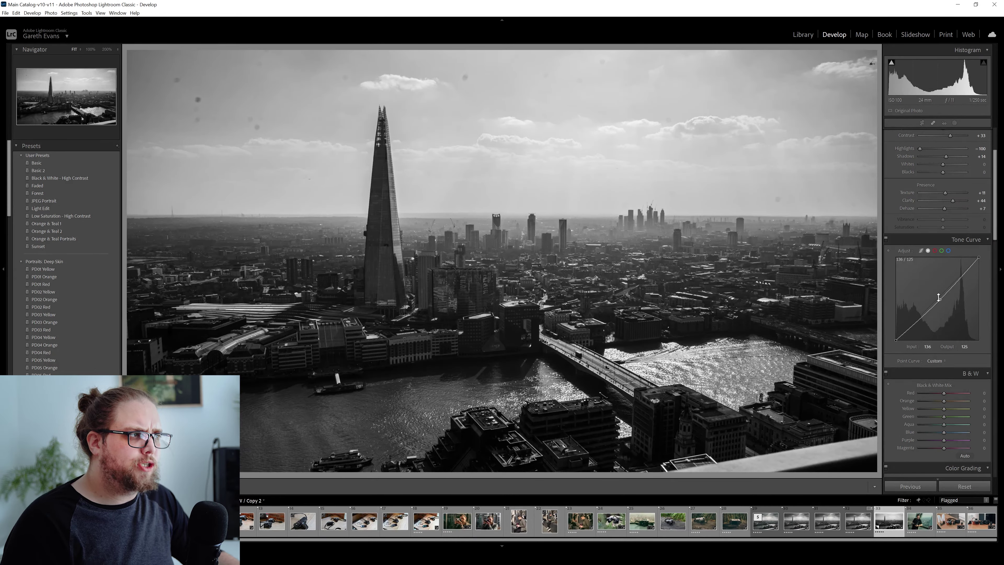
left_click(885, 239)
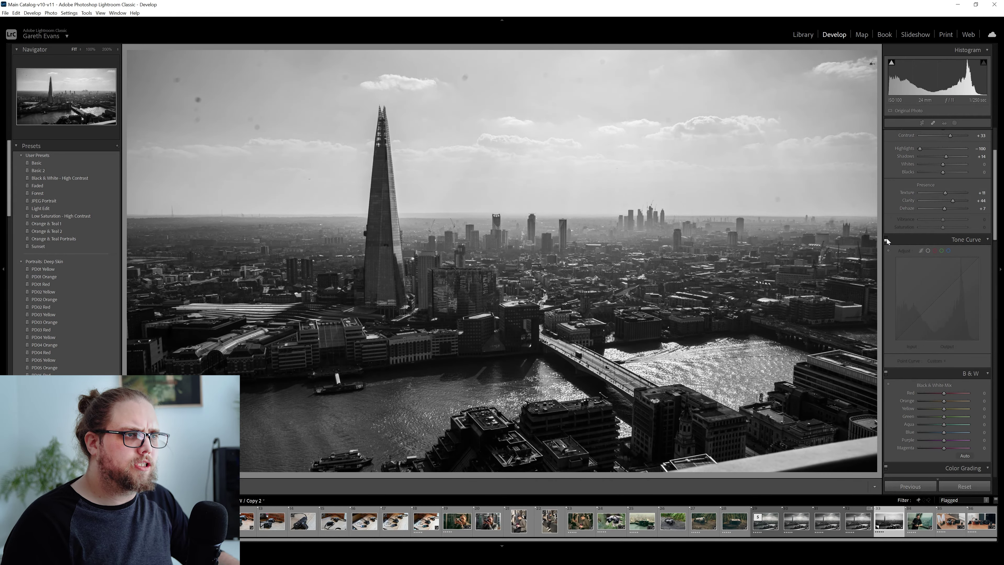
left_click(886, 239)
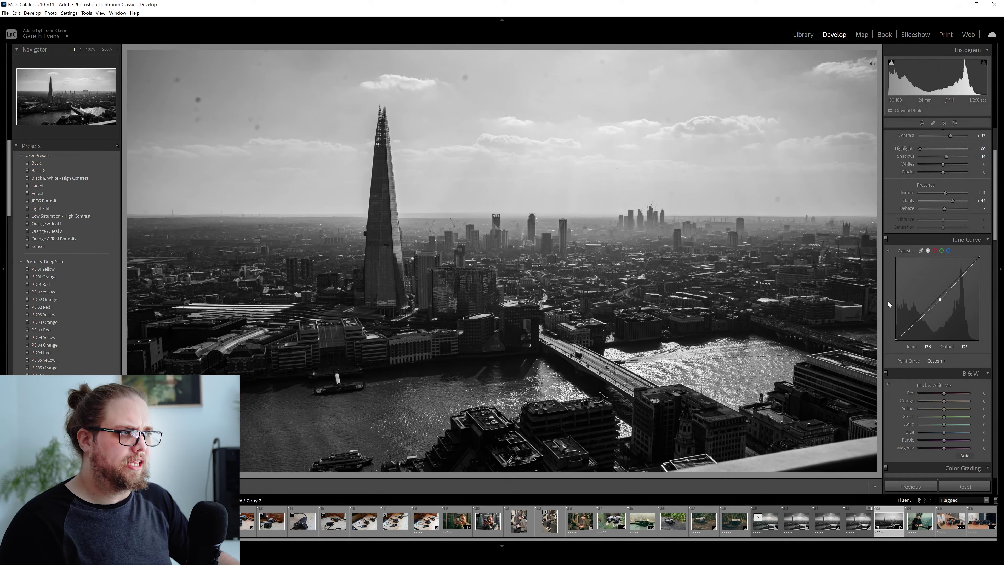
Enable lens profile corrections and chromatic aberration removal for the photo
scroll(888, 310, "down", 5)
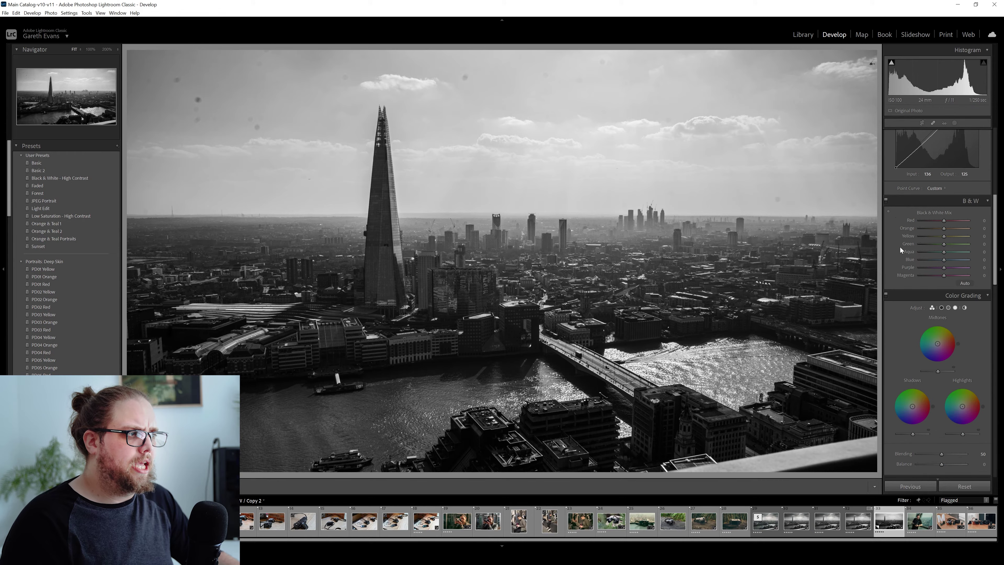
scroll(899, 247, "down", 2)
scroll(902, 252, "down", 2)
scroll(909, 316, "down", 2)
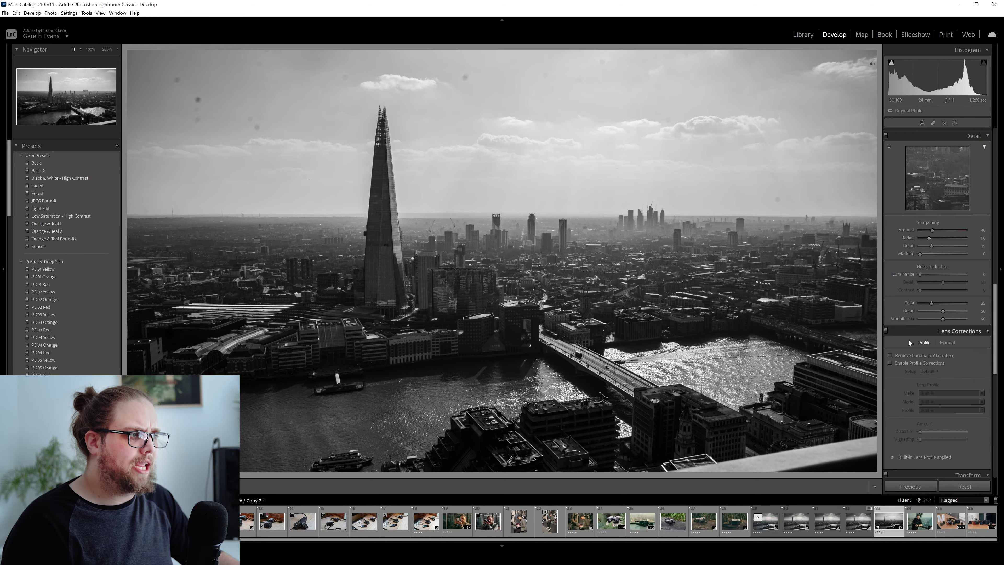
left_click(915, 363)
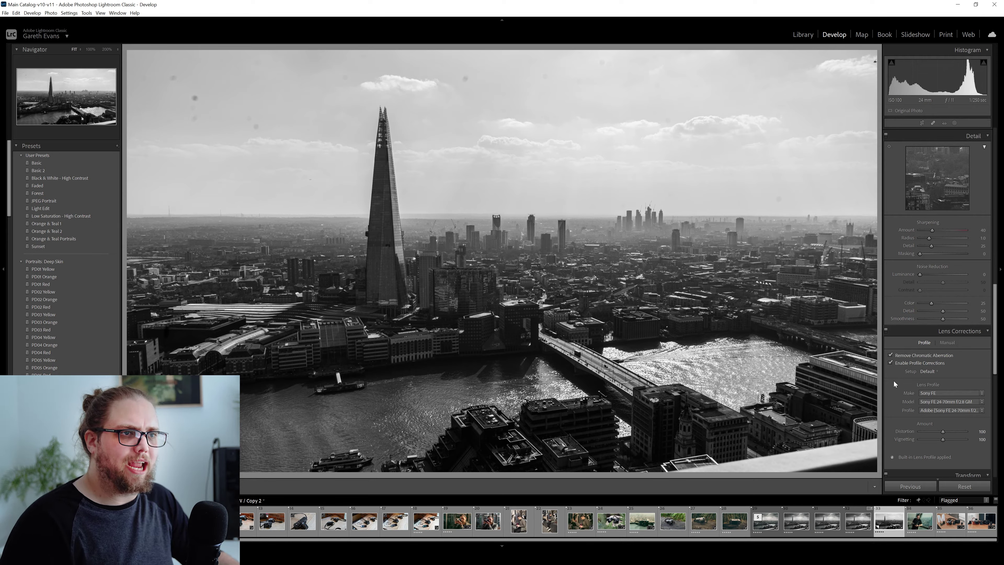
Darken the photo's edges with a Highlight Priority post-crop vignette, setting its Amount to about -21
scroll(893, 381, "down", 2)
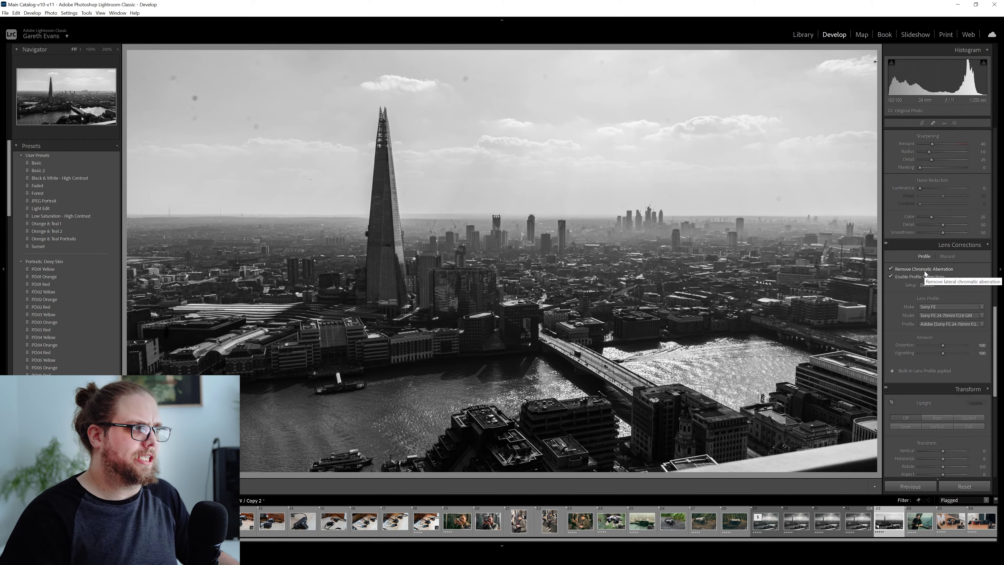
scroll(908, 304, "down", 2)
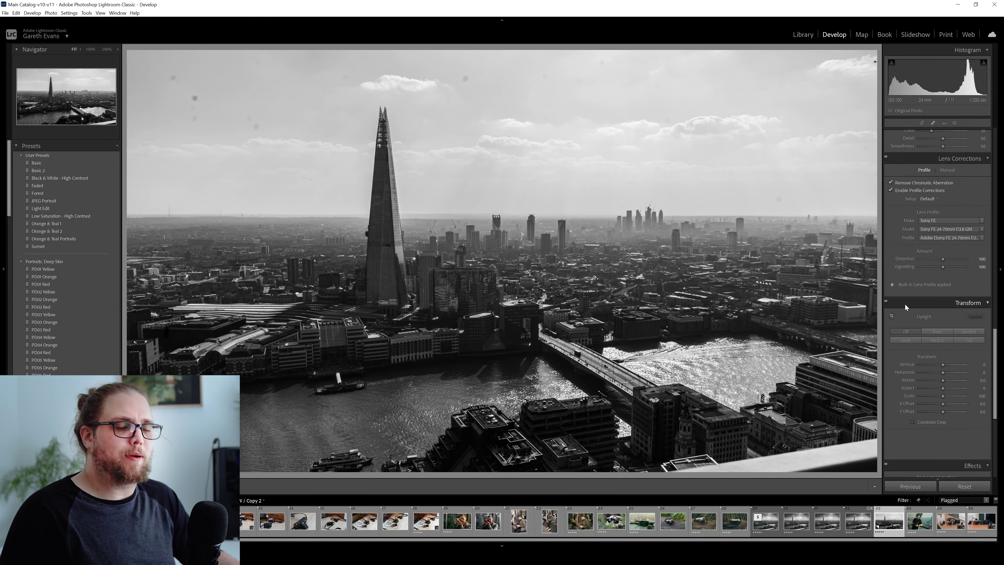
scroll(905, 307, "down", 4)
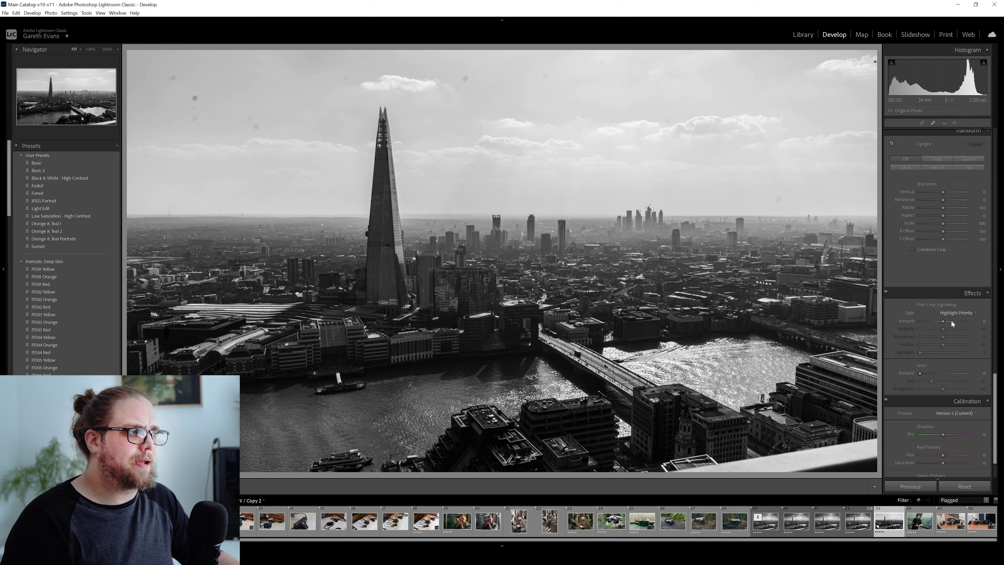
left_click_drag(942, 322, 938, 323)
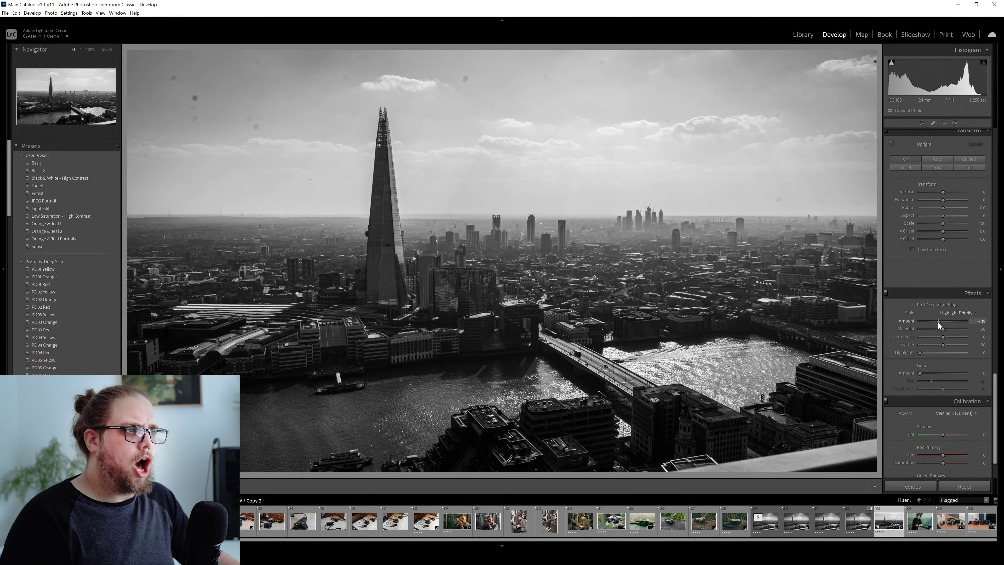
left_click_drag(938, 322, 937, 323)
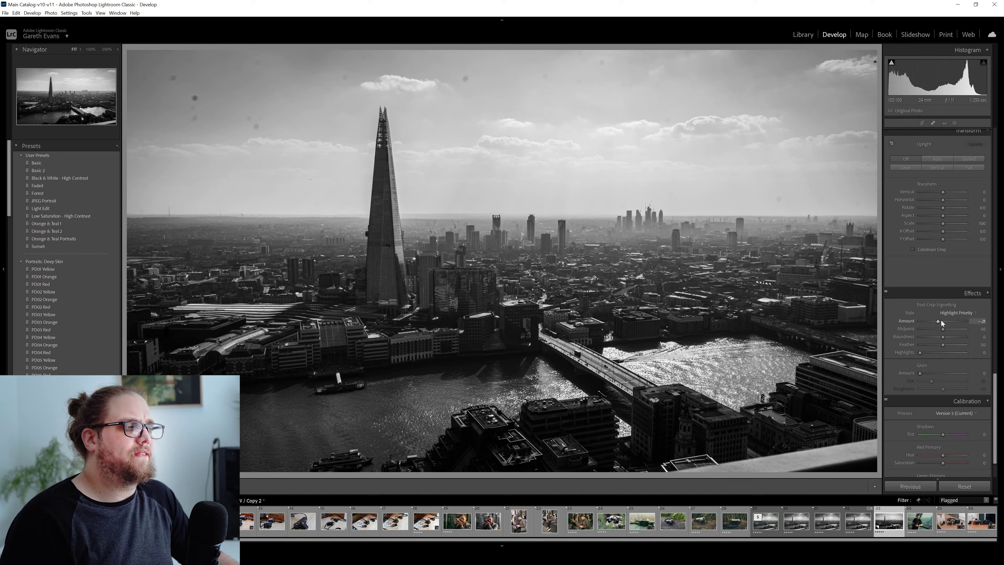
Add a linear gradient mask over the sky, running from the upper clouds to just below the horizon
scroll(913, 341, "down", 3)
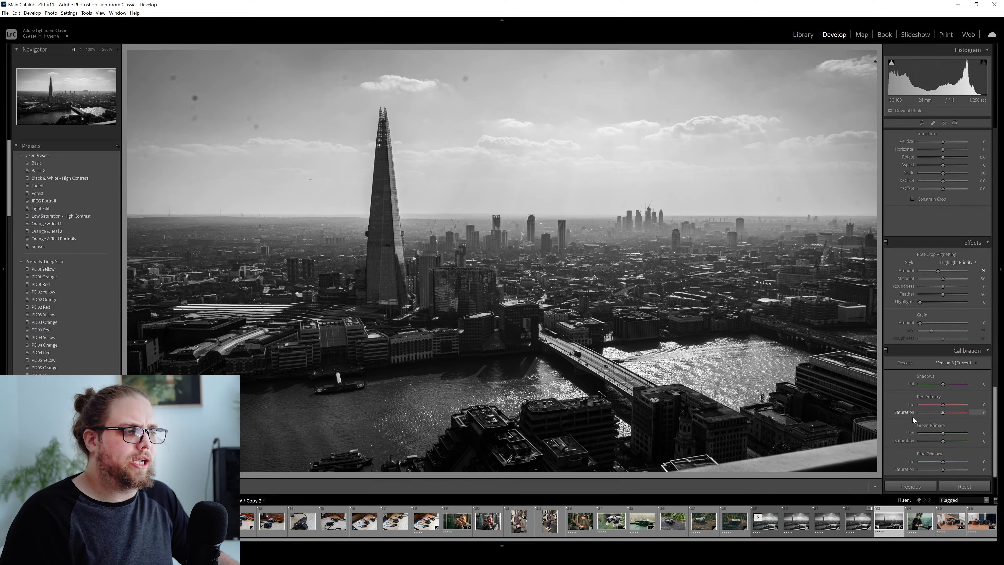
scroll(896, 425, "up", 10)
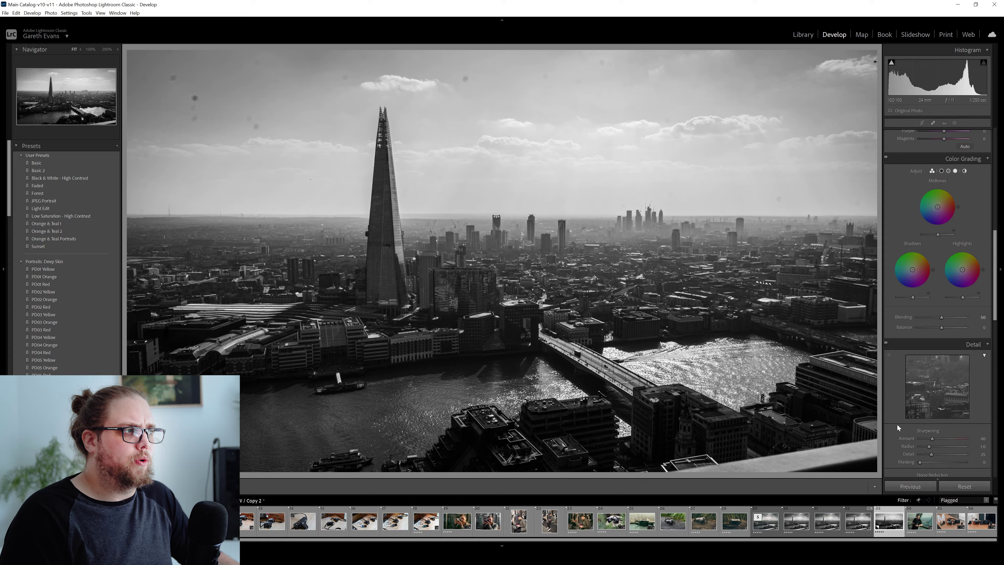
scroll(897, 424, "up", 10)
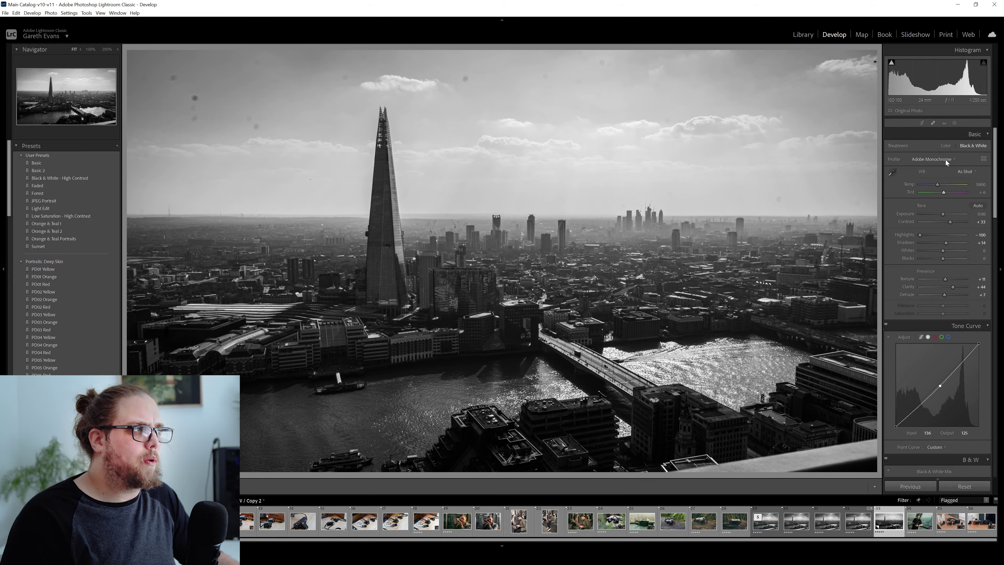
left_click(954, 123)
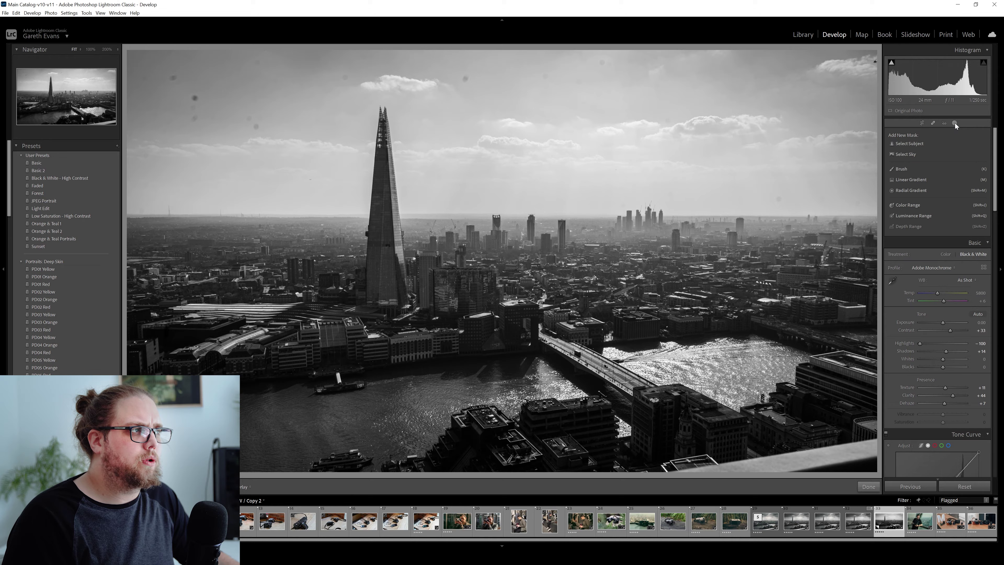
left_click(912, 180)
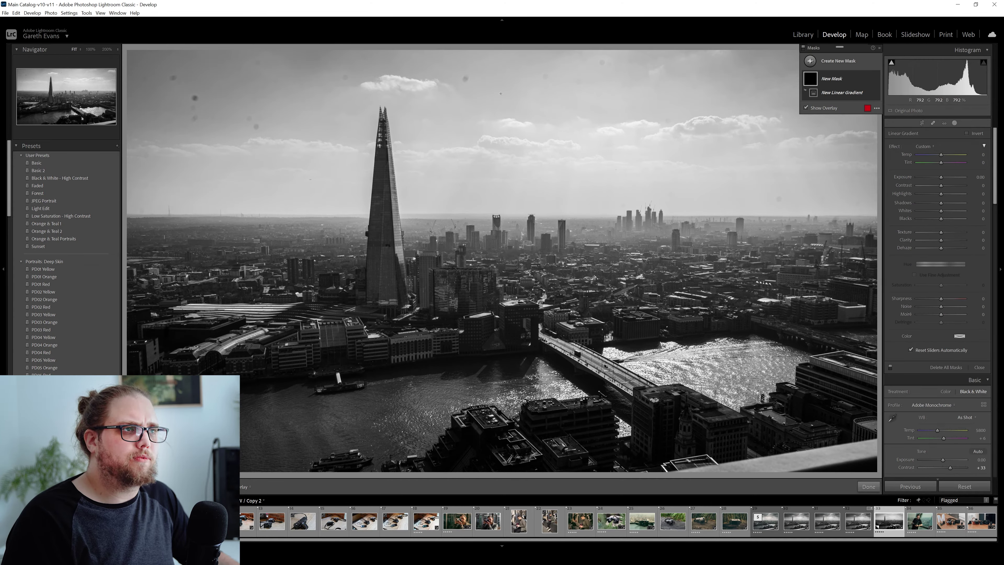
left_click_drag(495, 81, 492, 265)
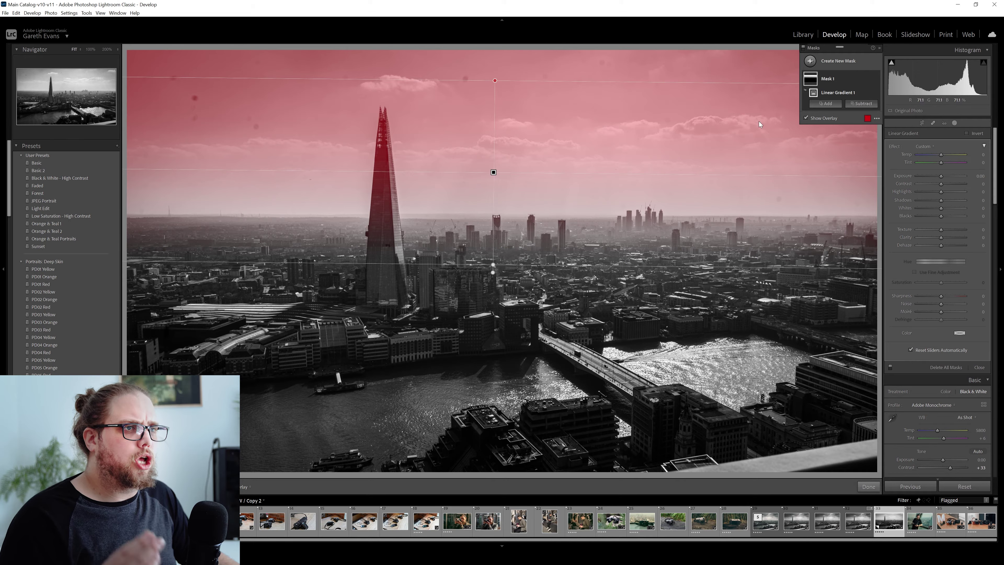
Set the sky gradient's Exposure to about -0.95 and Dehaze to 16, and shift the gradient slightly upward and level it
left_click_drag(941, 176, 935, 178)
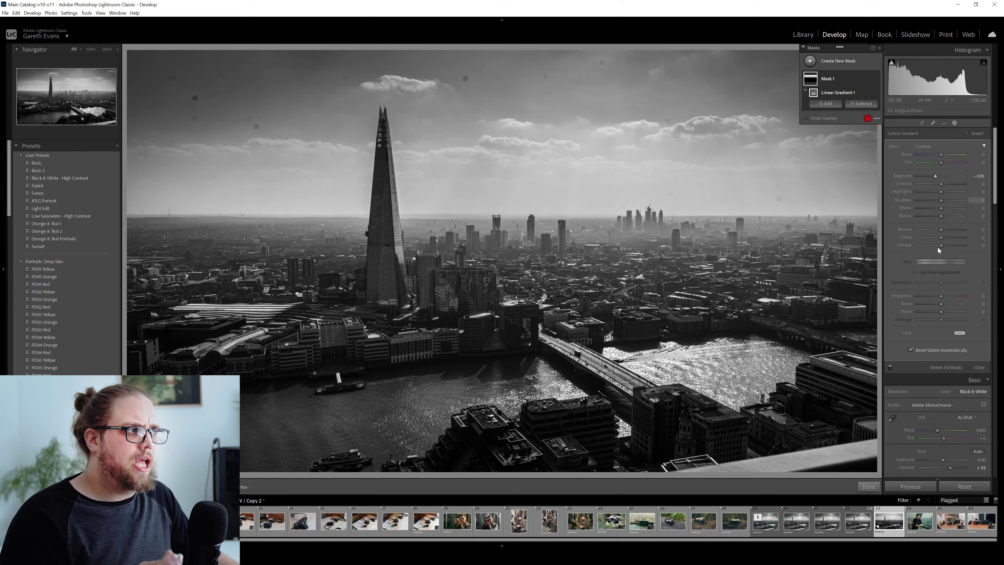
left_click_drag(941, 247, 945, 247)
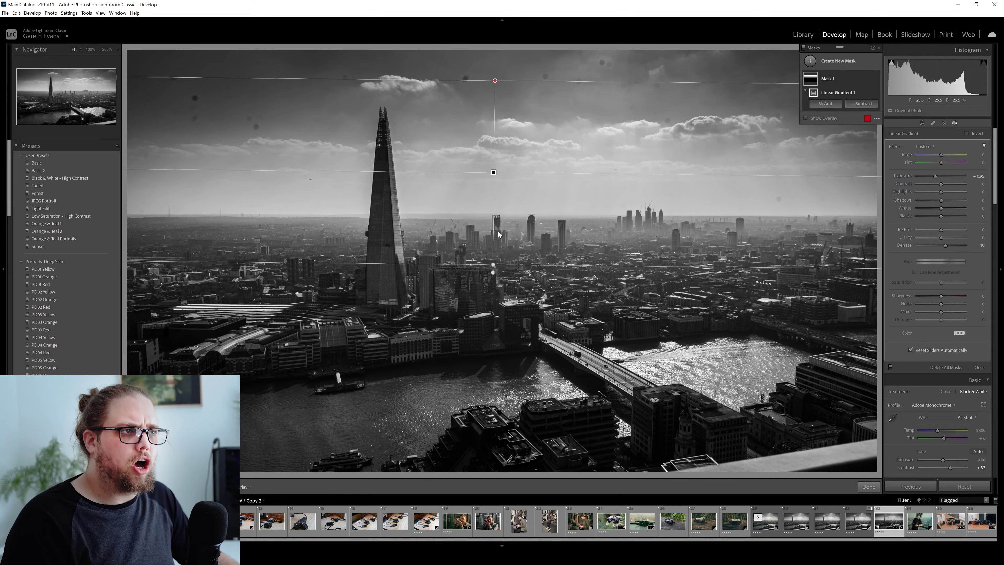
left_click_drag(492, 170, 493, 162)
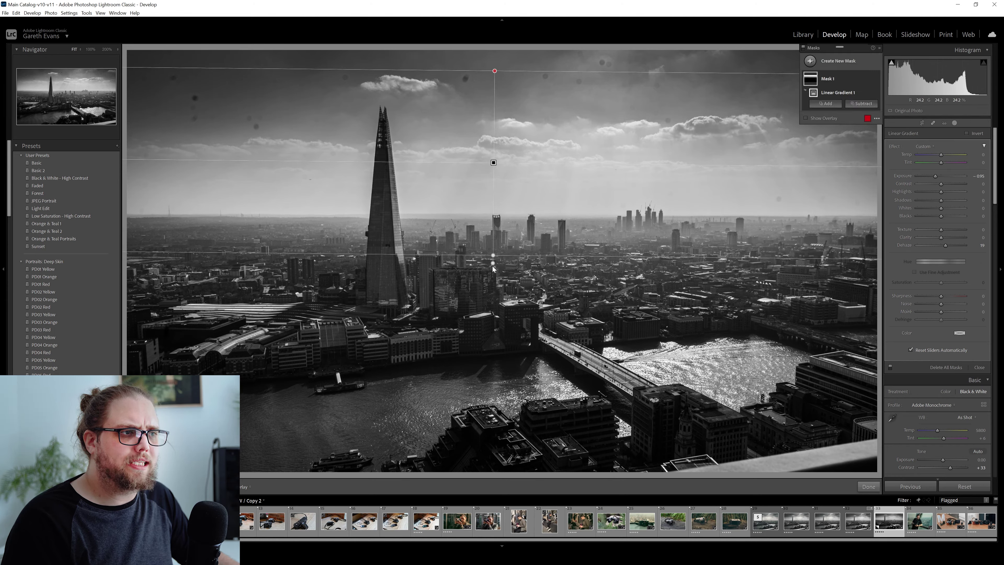
left_click_drag(493, 263, 493, 264)
left_click_drag(493, 263, 493, 263)
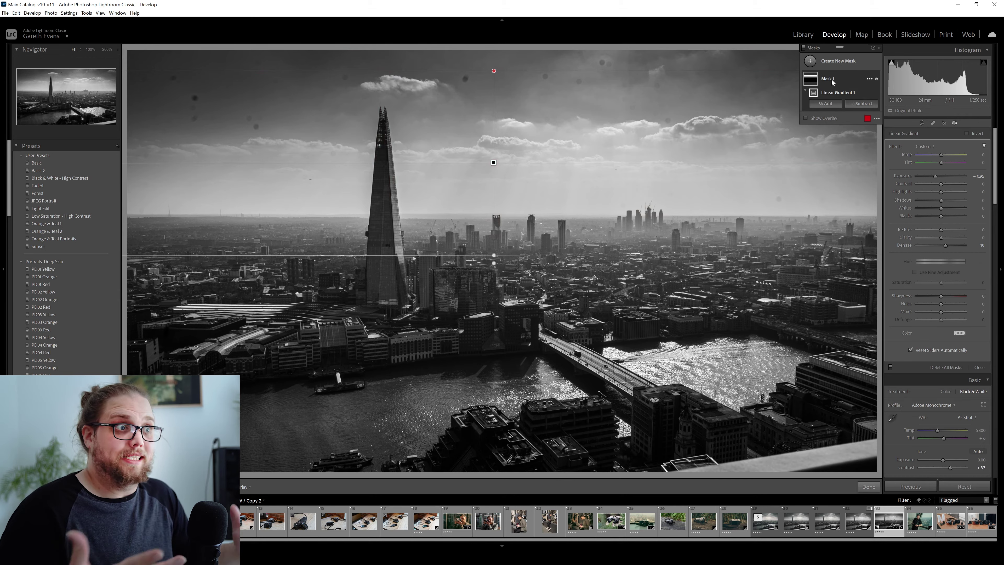
Open the sky gradient mask's name for editing
double_click(831, 79)
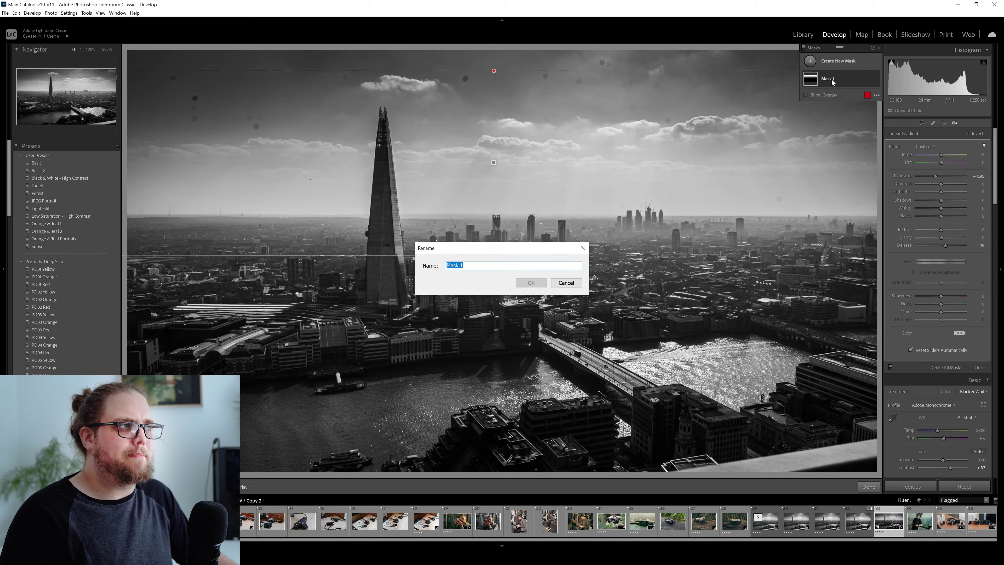
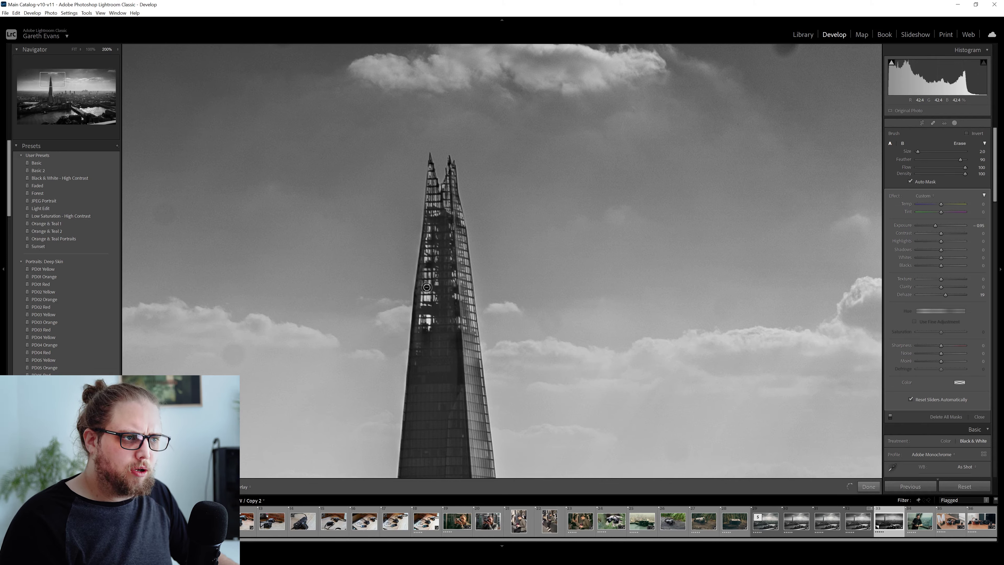
Show the mask overlay and subtract the skyscraper's body from the Sky Darkening mask with an Auto Mask brush
scroll(429, 373, "up", 4)
mouse_move(461, 312)
left_mouse_down()
mouse_move(460, 390)
mouse_move(448, 312)
mouse_move(458, 441)
mouse_move(461, 168)
left_mouse_up()
scroll(460, 189, "up", 7)
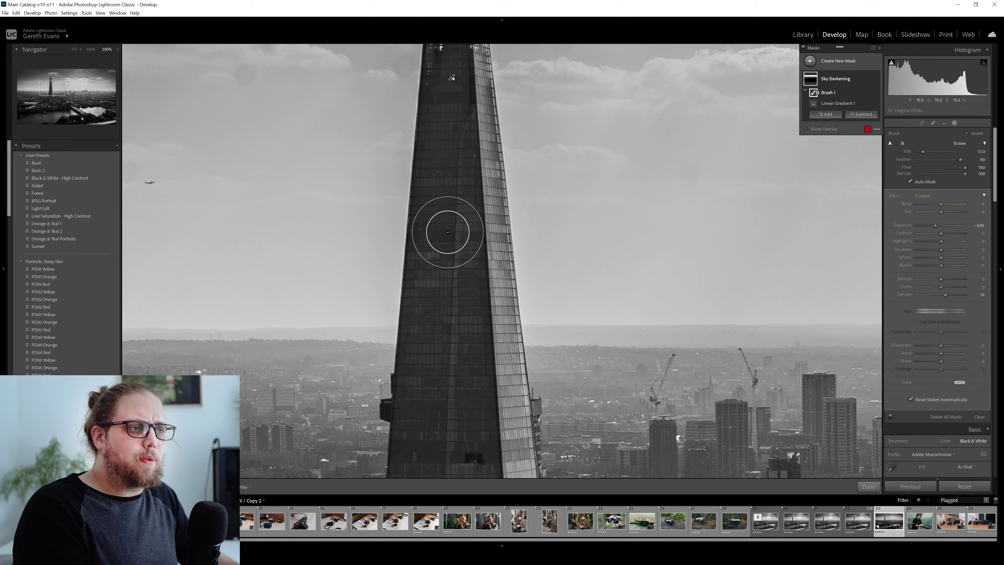
key("o")
scroll(449, 232, "down", 3)
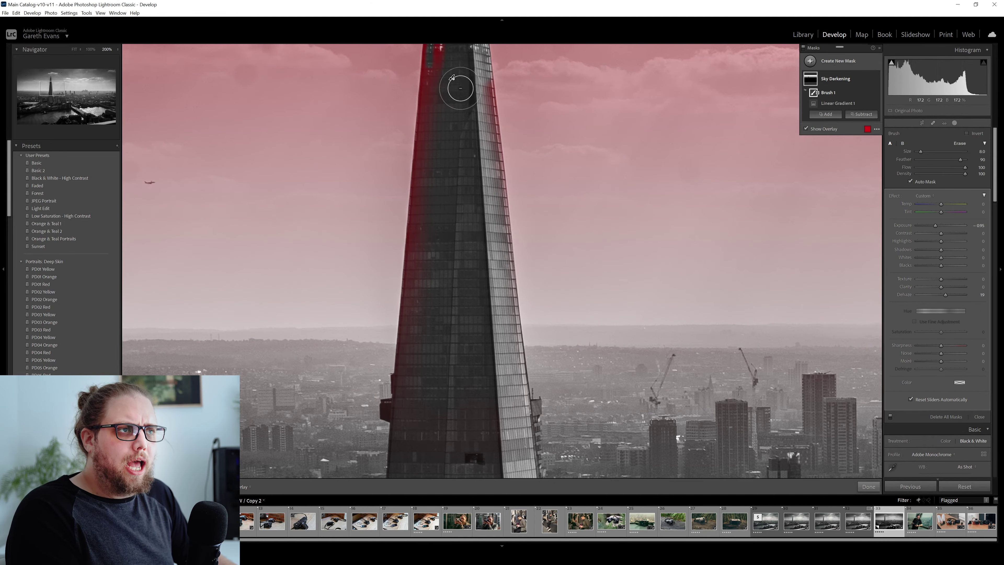
left_click_drag(459, 84, 458, 215)
scroll(442, 174, "down", 2)
mouse_move(442, 174)
left_mouse_down()
mouse_move(442, 166)
mouse_move(408, 422)
mouse_move(414, 415)
mouse_move(426, 444)
mouse_move(450, 245)
mouse_move(424, 335)
mouse_move(426, 264)
mouse_move(416, 328)
left_mouse_up()
scroll(430, 198, "down", 2)
left_click_drag(469, 211, 473, 441)
mouse_move(510, 313)
left_mouse_down()
mouse_move(502, 230)
mouse_move(501, 256)
left_mouse_up()
mouse_move(489, 198)
left_mouse_down()
mouse_move(463, 121)
mouse_move(453, 176)
mouse_move(478, 95)
mouse_move(479, 114)
mouse_move(471, 70)
mouse_move(479, 115)
left_mouse_up()
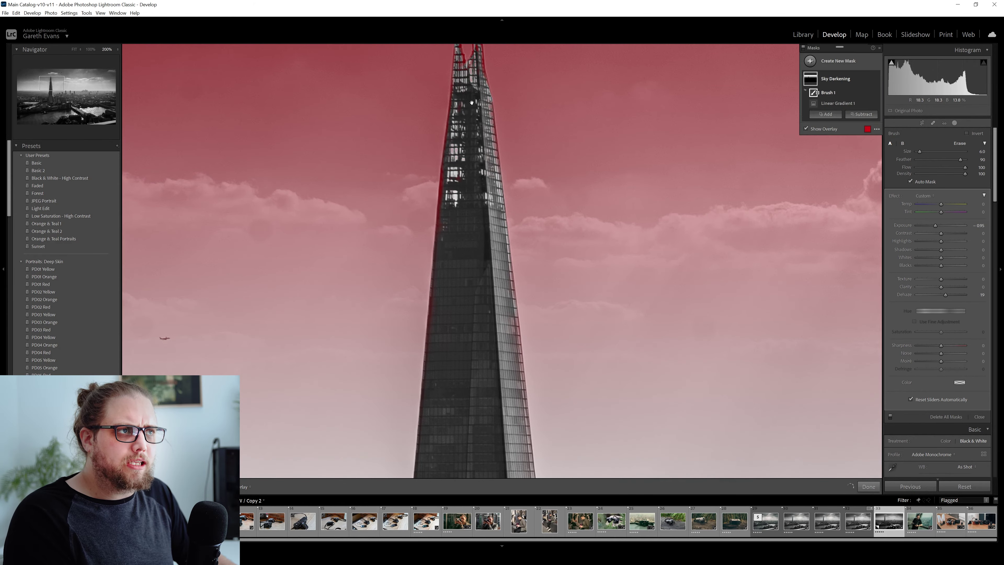
Subtract the skyscraper's remaining edges and upper windows from the Sky Darkening mask with a smaller brush of size 2, and hide the overlay
left_click_drag(466, 233, 466, 321)
scroll(459, 154, "down", 3)
key("bracketleft")
mouse_move(457, 129)
left_mouse_down()
mouse_move(461, 153)
mouse_move(458, 138)
mouse_move(478, 147)
mouse_move(483, 166)
mouse_move(477, 128)
left_mouse_up()
mouse_move(448, 252)
left_mouse_down()
mouse_move(439, 325)
mouse_move(441, 263)
mouse_move(457, 270)
left_mouse_up()
left_click_drag(437, 350, 433, 425)
left_click_drag(514, 405, 520, 482)
key("z")
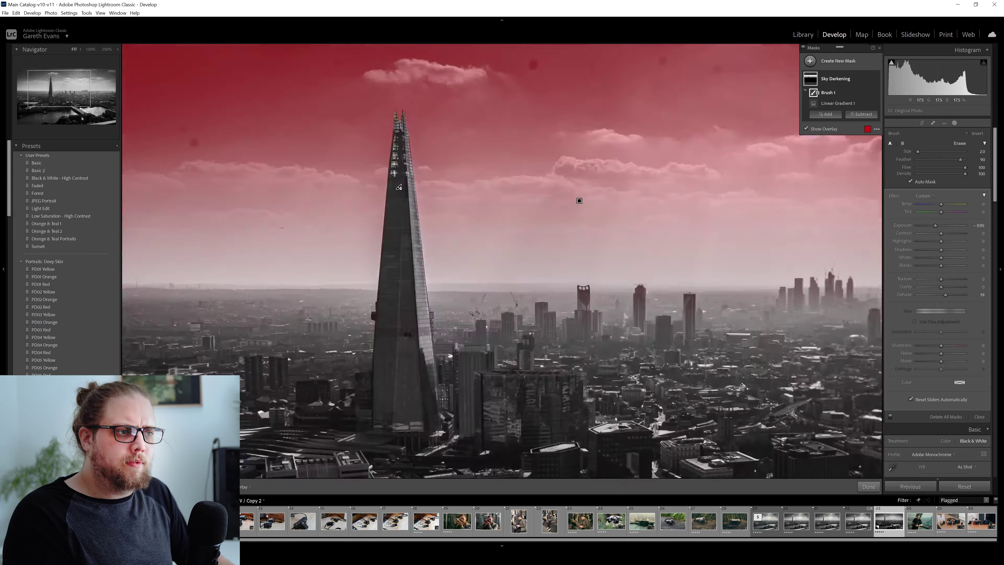
key("o")
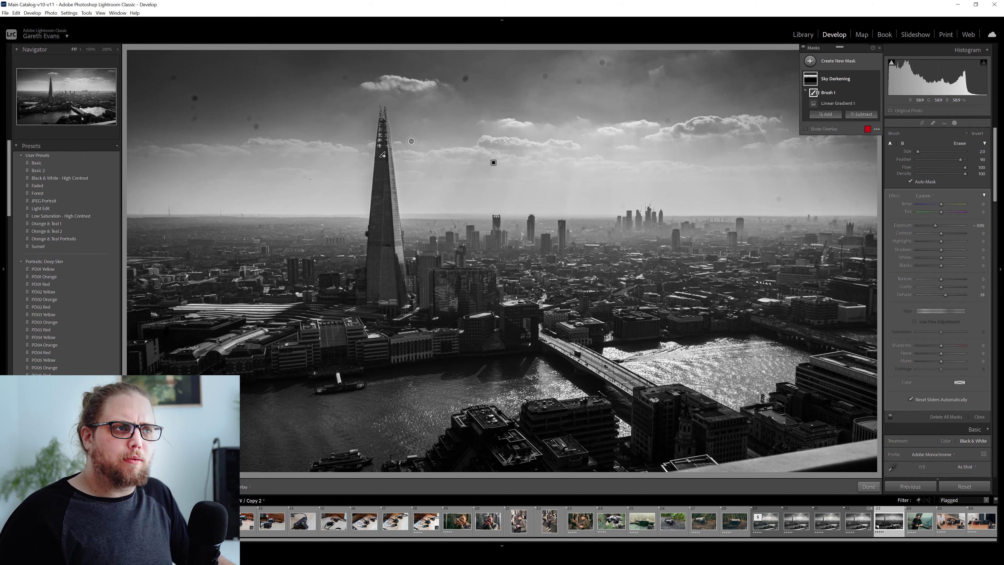
Erase the subtracting brush strokes from the open framework and gaps at the skyscraper's spire, and finish editing the mask
key("space")
left_click(382, 129)
left_click_drag(382, 129, 405, 191)
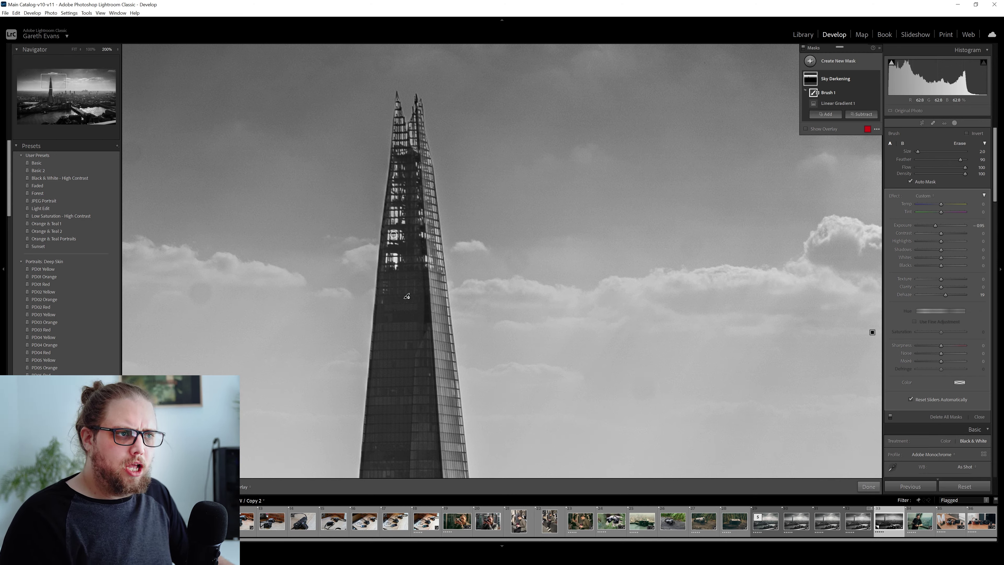
key("alt")
left_click_drag(396, 235, 395, 258)
left_click_drag(401, 218, 403, 165)
mouse_move(414, 121)
left_mouse_down()
mouse_move(415, 146)
mouse_move(398, 130)
left_mouse_up()
mouse_move(398, 131)
left_mouse_down()
mouse_move(403, 146)
mouse_move(397, 97)
mouse_move(420, 106)
left_mouse_up()
scroll(397, 111, "down", 1)
left_click_drag(419, 106, 429, 155)
mouse_move(428, 142)
left_mouse_down()
mouse_move(410, 138)
mouse_move(430, 163)
mouse_move(429, 221)
left_mouse_up()
key("bracketright")
key("bracketright")
key("bracketright")
key("bracketright")
key("bracketleft")
key("bracketleft")
key("bracketleft")
key("z")
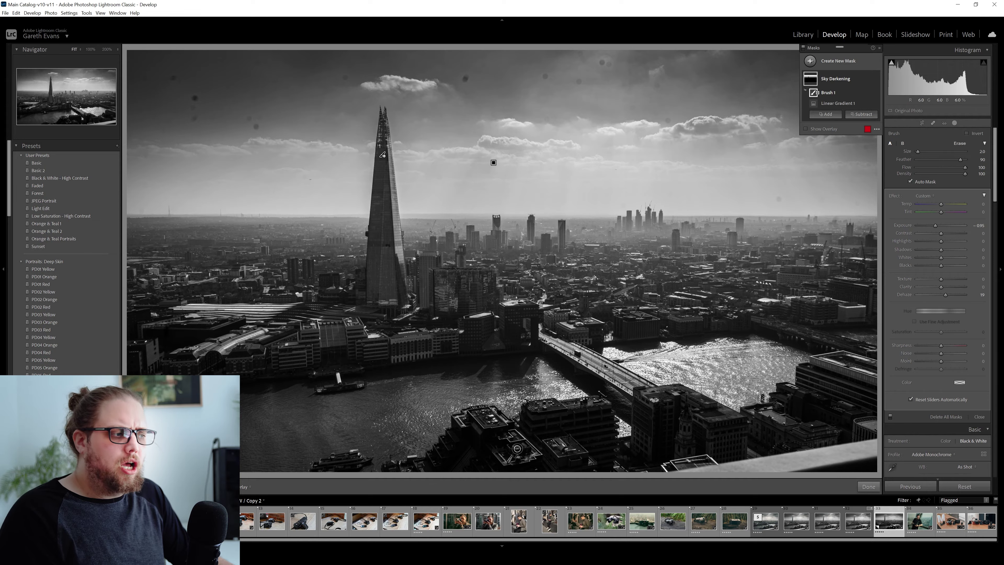
left_click(868, 490)
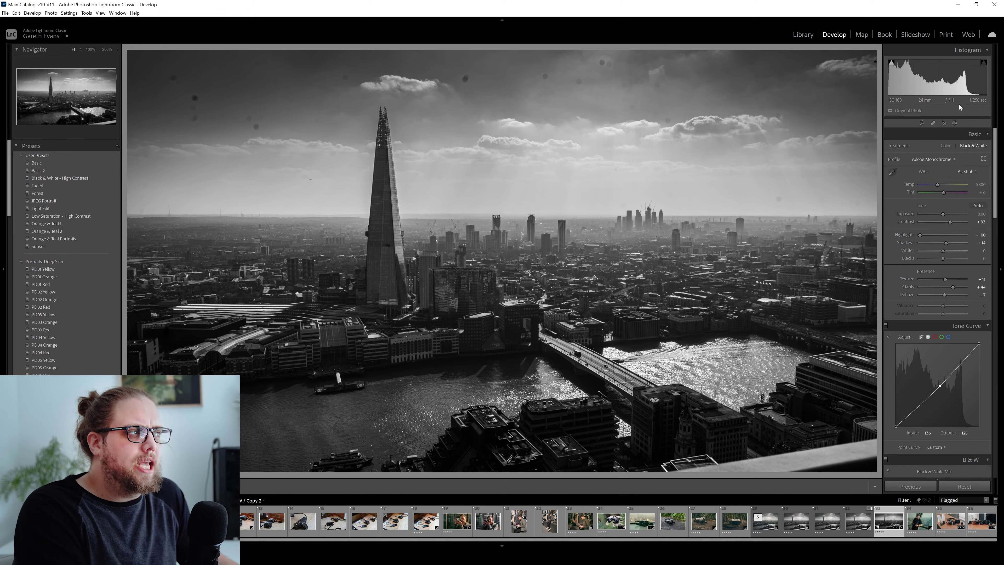
Heal the dust spots in the sky left of the skyscraper with Spot Removal at size 54, and open the selected photo's options
left_click(933, 124)
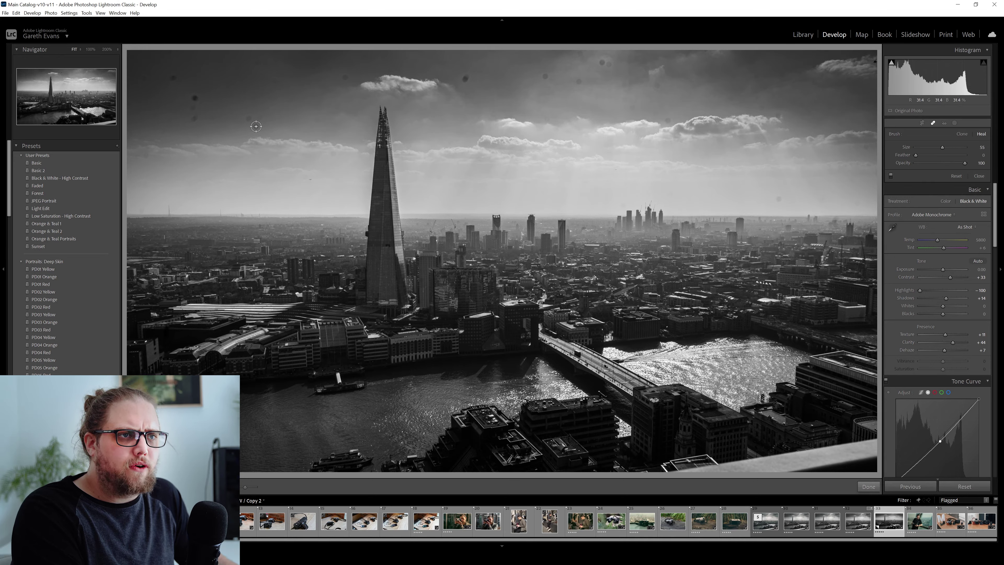
left_click(186, 197)
left_click(255, 126)
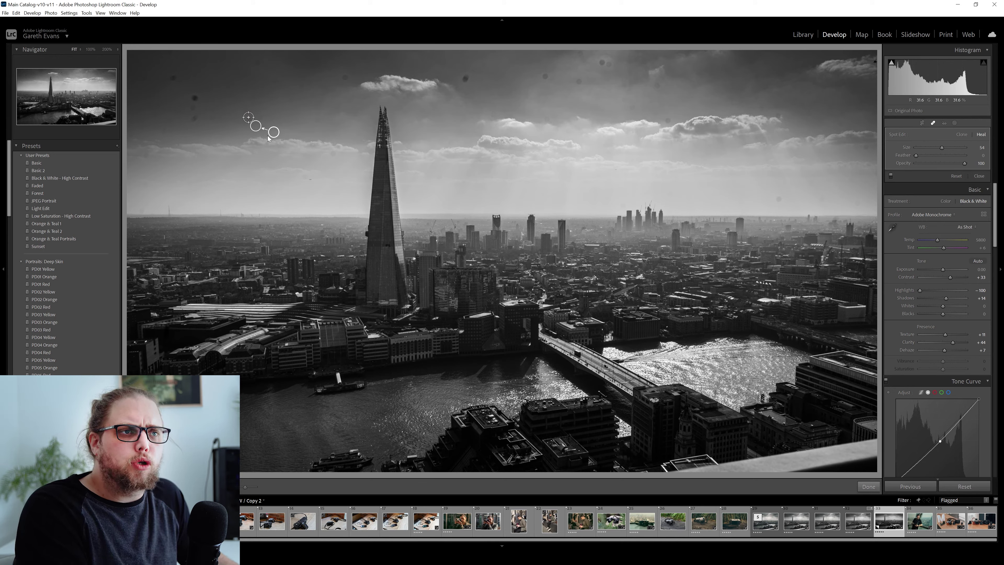
left_click(248, 117)
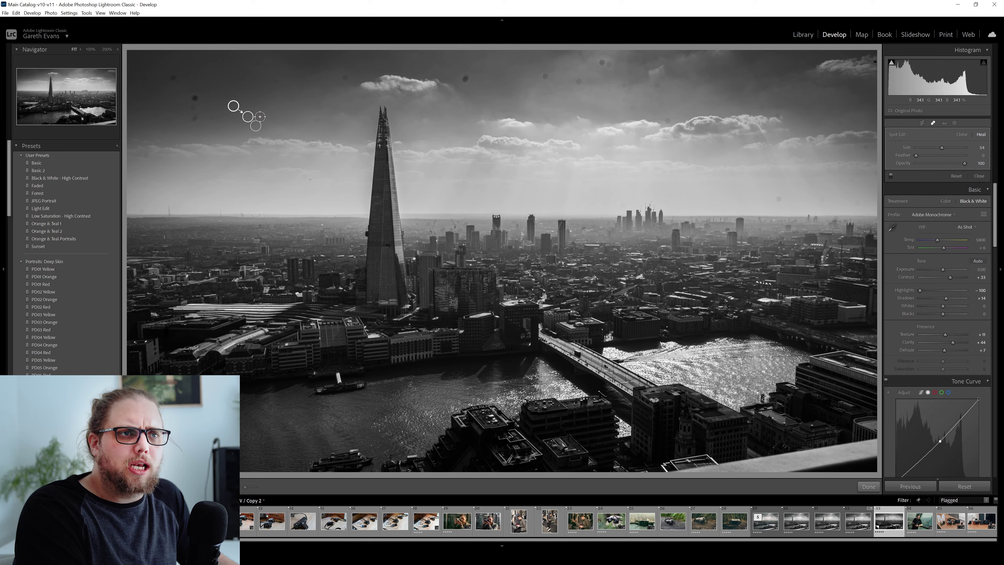
left_click(259, 116)
left_click(256, 104)
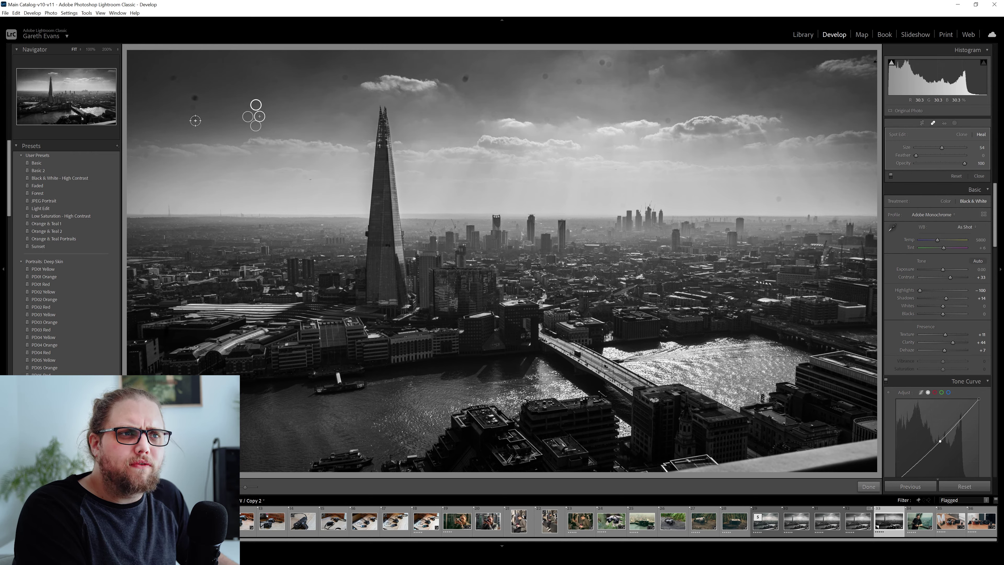
left_click(194, 119)
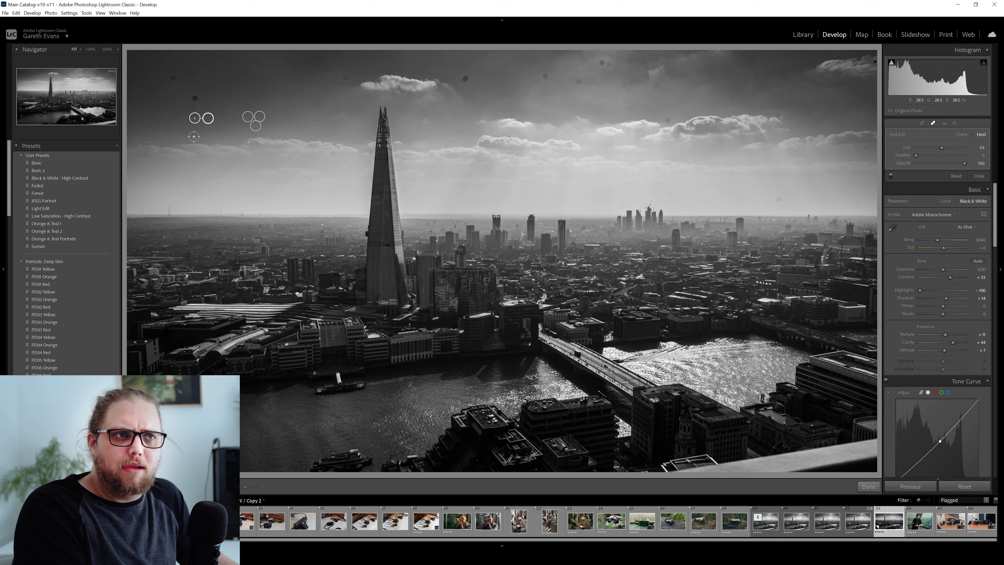
left_click(192, 107)
left_click(194, 96)
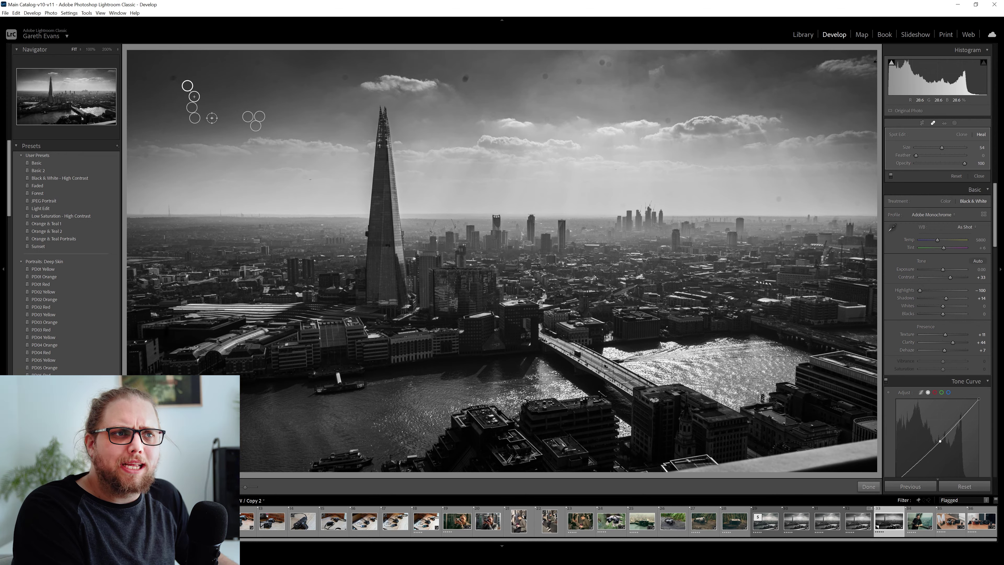
left_click(212, 118)
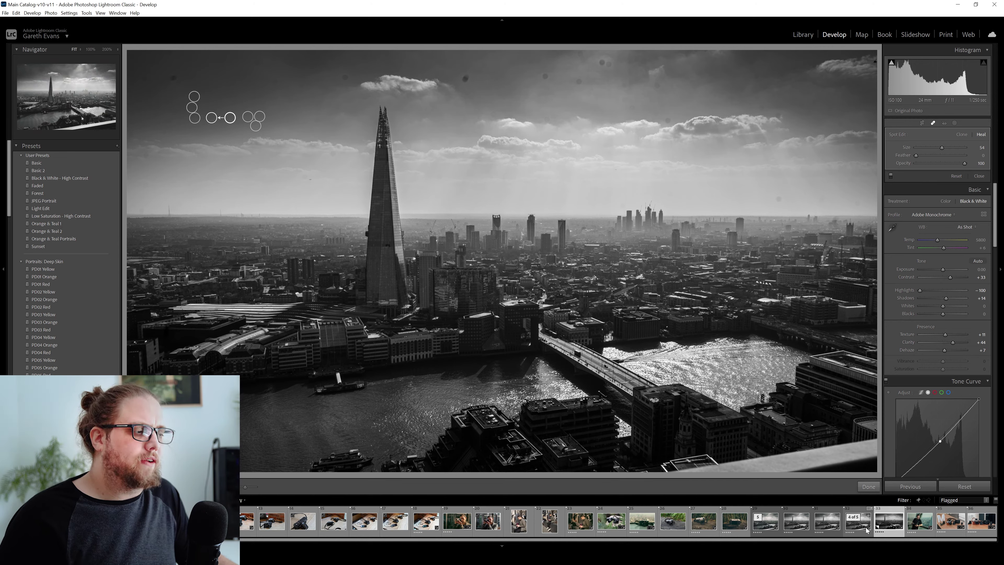
right_click(889, 526)
mouse_move(929, 459)
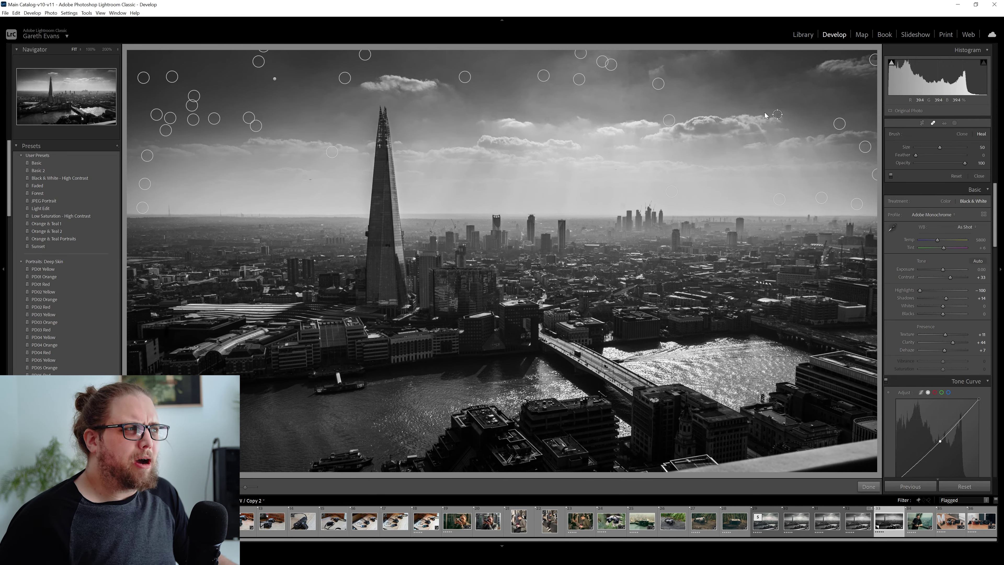
Heal the remaining dust spots in the sky right of the skyscraper with Spot Removal at a size of about 49, and finish healing
left_click(777, 115)
left_click_drag(760, 105, 770, 105)
left_click(760, 106)
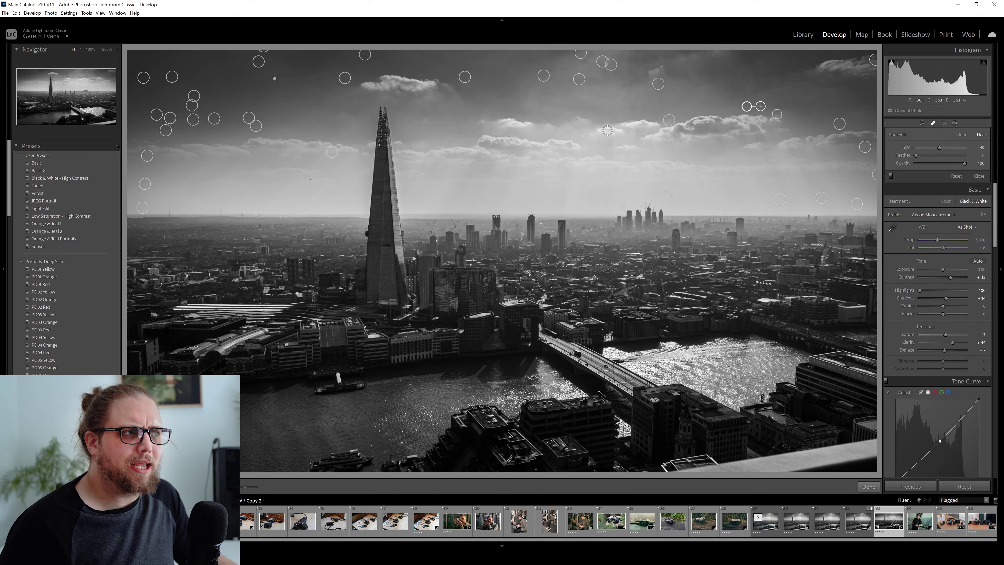
left_click(625, 98)
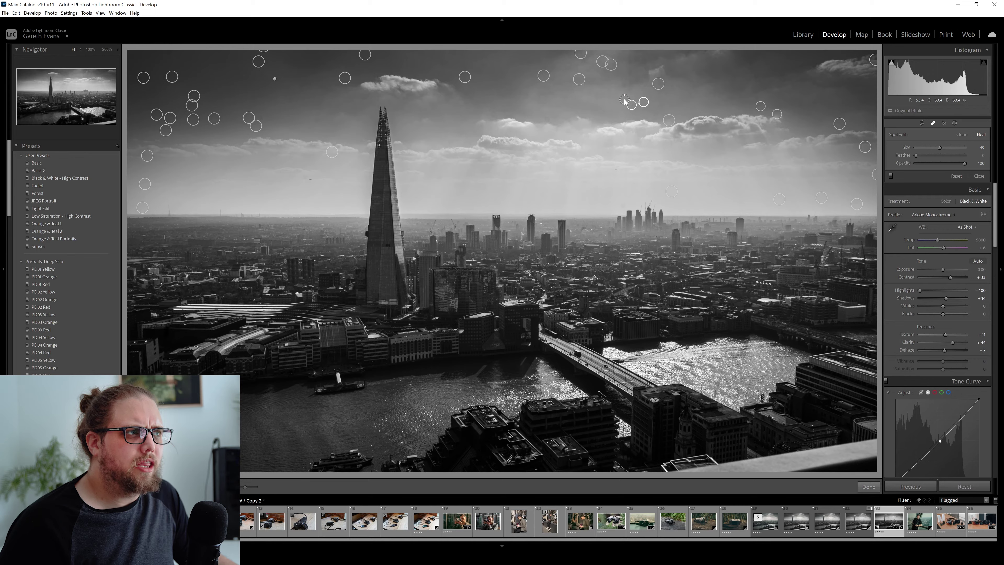
left_click(623, 98)
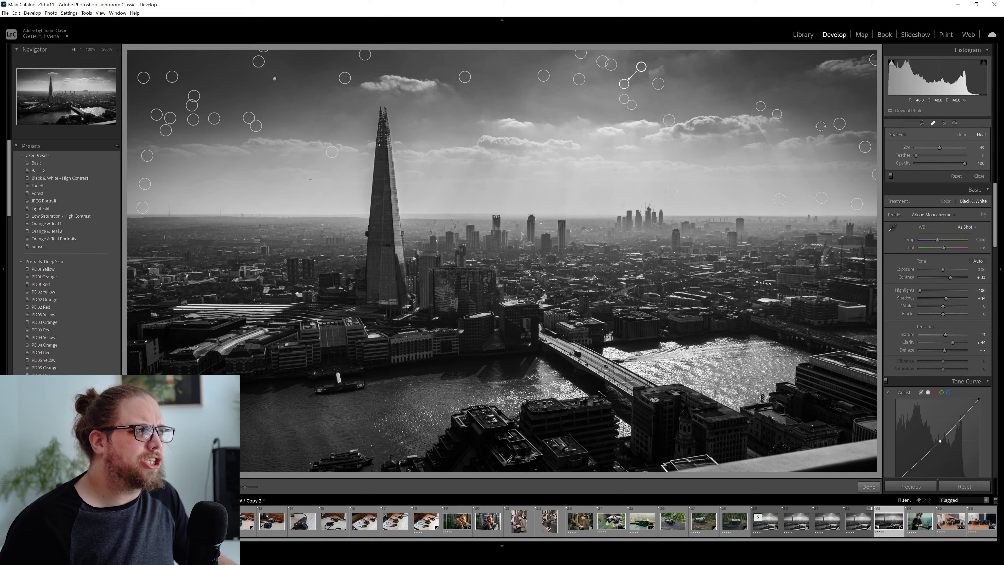
scroll(800, 103, "down", 1)
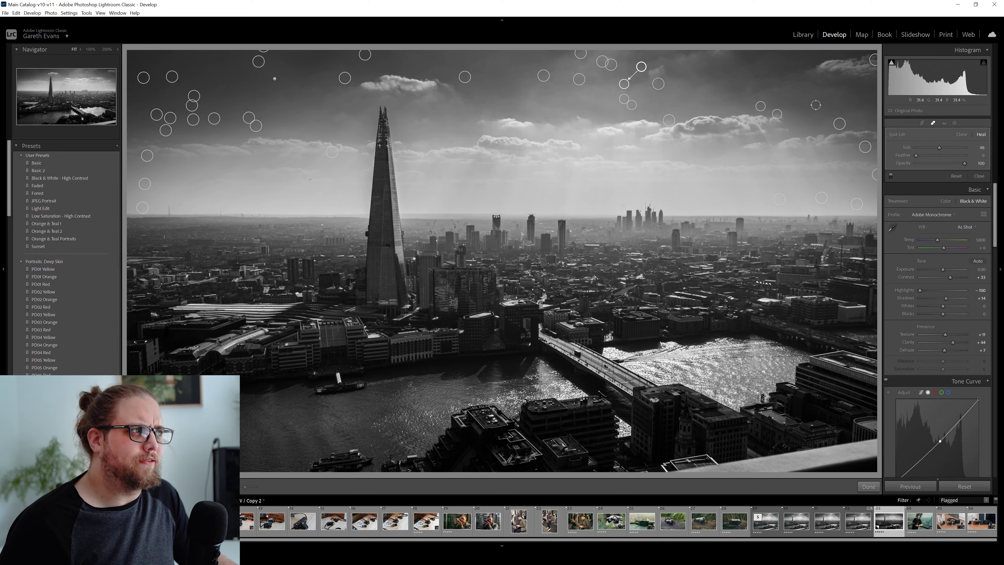
left_click(781, 103)
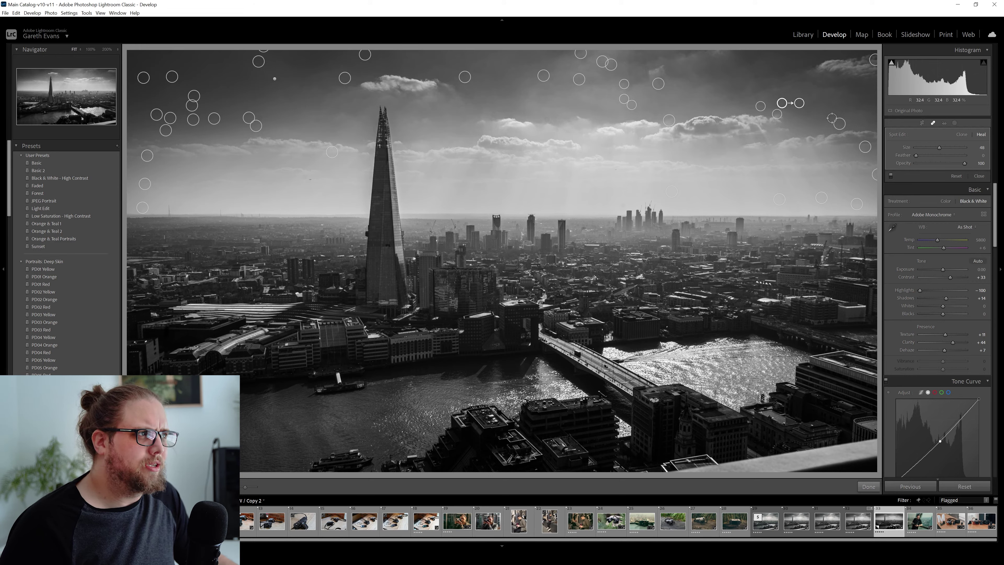
left_click(809, 113)
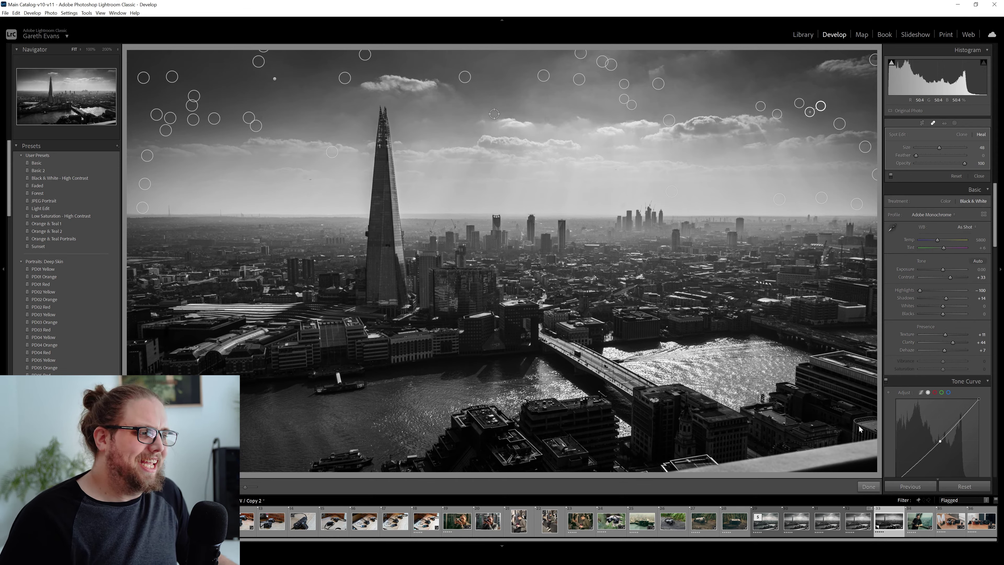
left_click(868, 487)
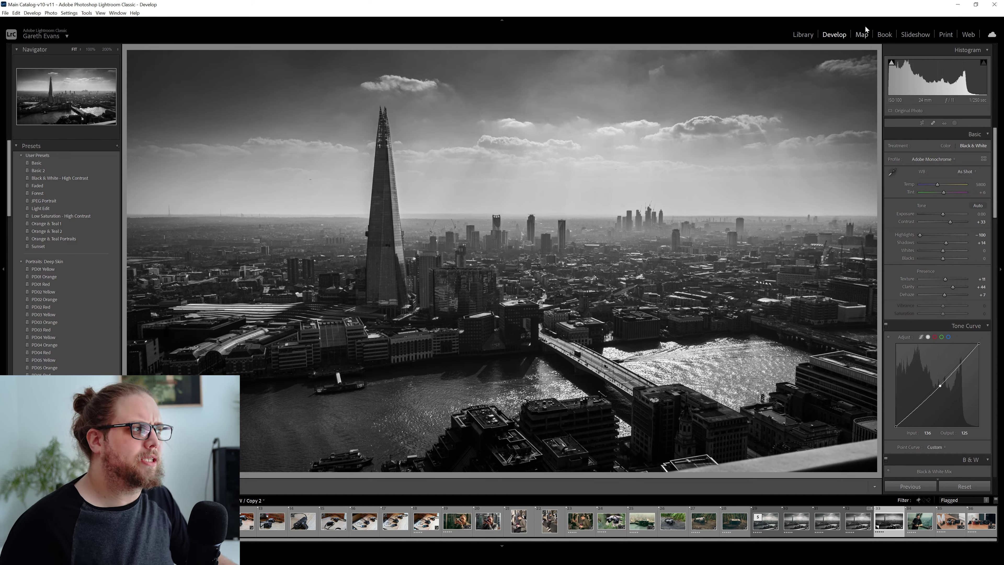
Reopen Spot Removal, select the healed spot in the sky left of the skyscraper to check it, and close the tool
left_click(932, 123)
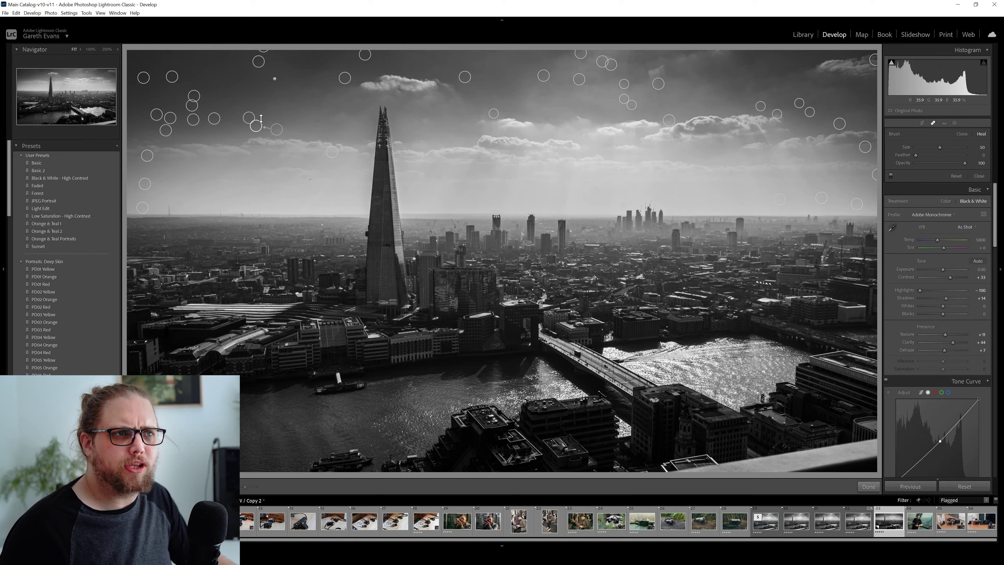
left_click(256, 127)
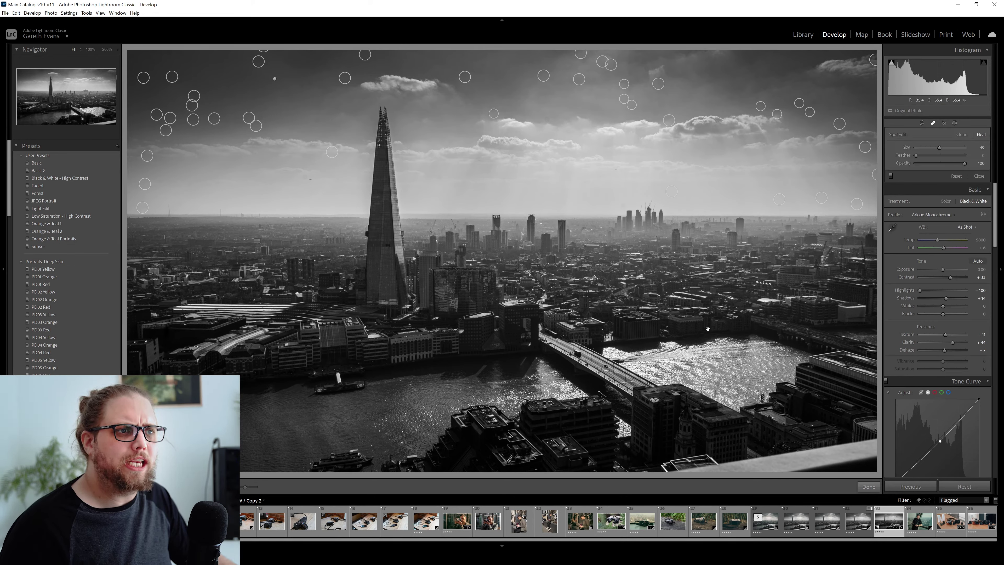
left_click(871, 488)
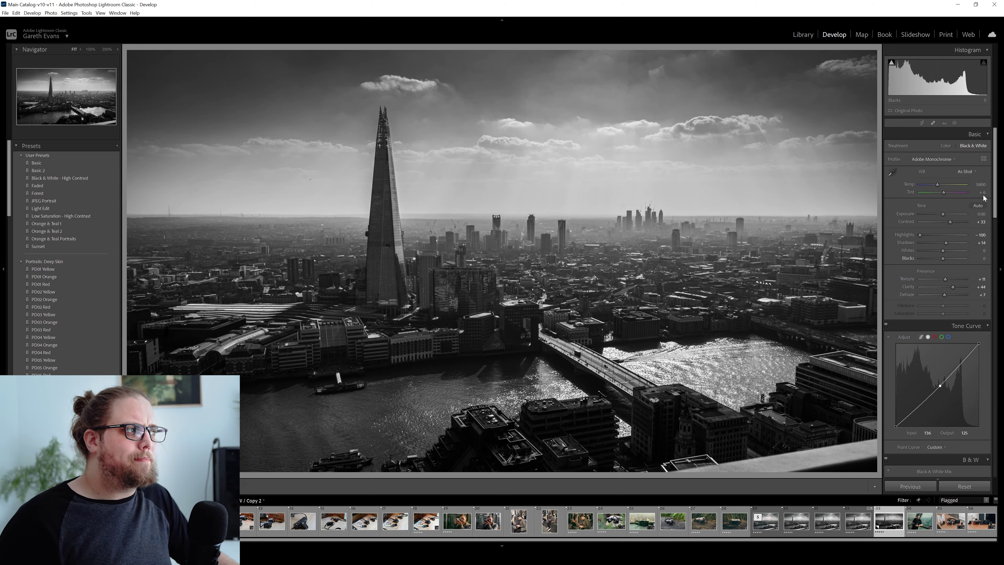
Create a new brush mask with Exposure at about -0.69 and Dehaze at 20
left_click(954, 122)
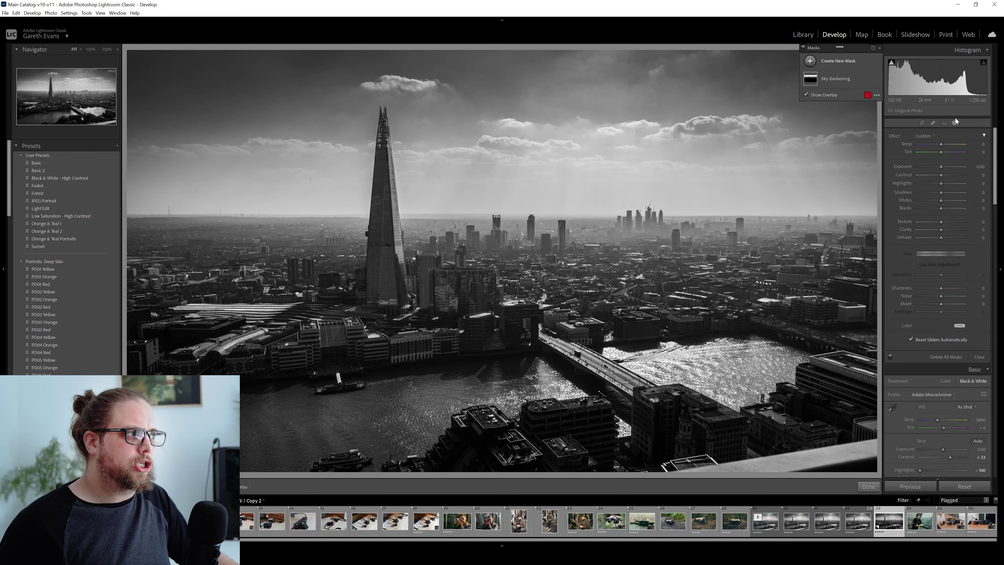
left_click(850, 63)
left_click(844, 102)
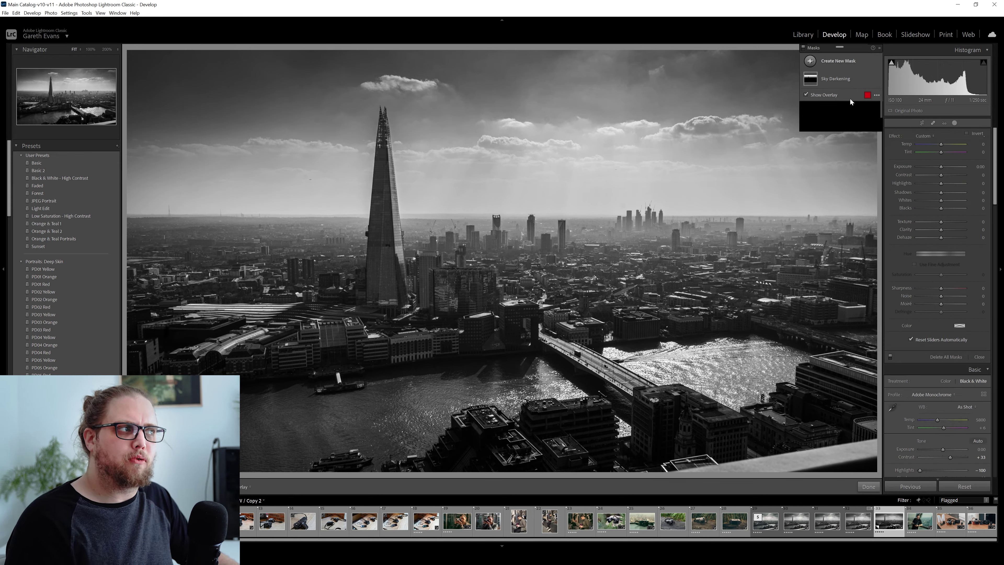
left_click_drag(938, 227, 934, 227)
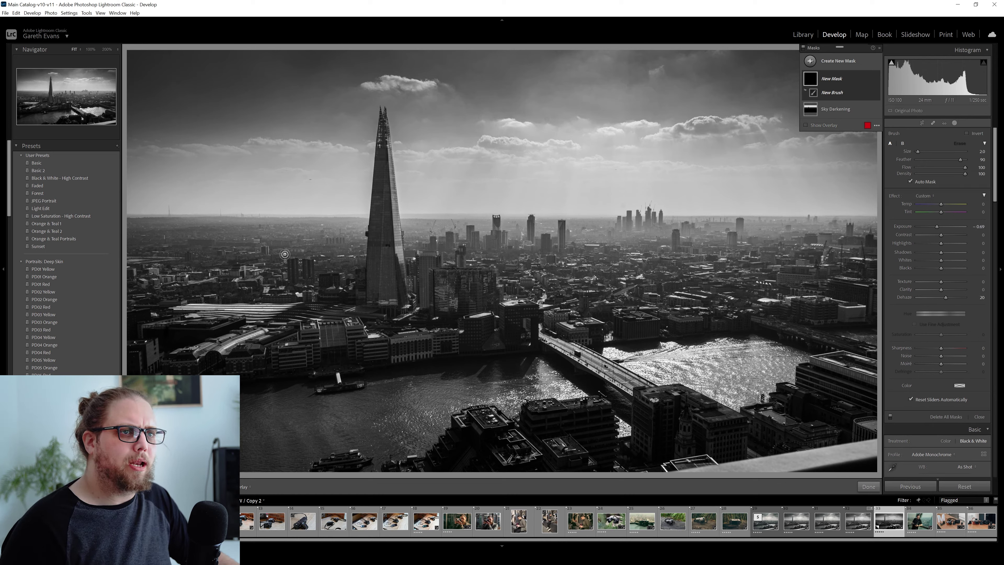
Paint the darkening over the outer left and right areas of the sky with a large Auto Mask brush at Flow 50, and finish the mask
scroll(173, 187, "up", 10)
scroll(172, 187, "up", 4)
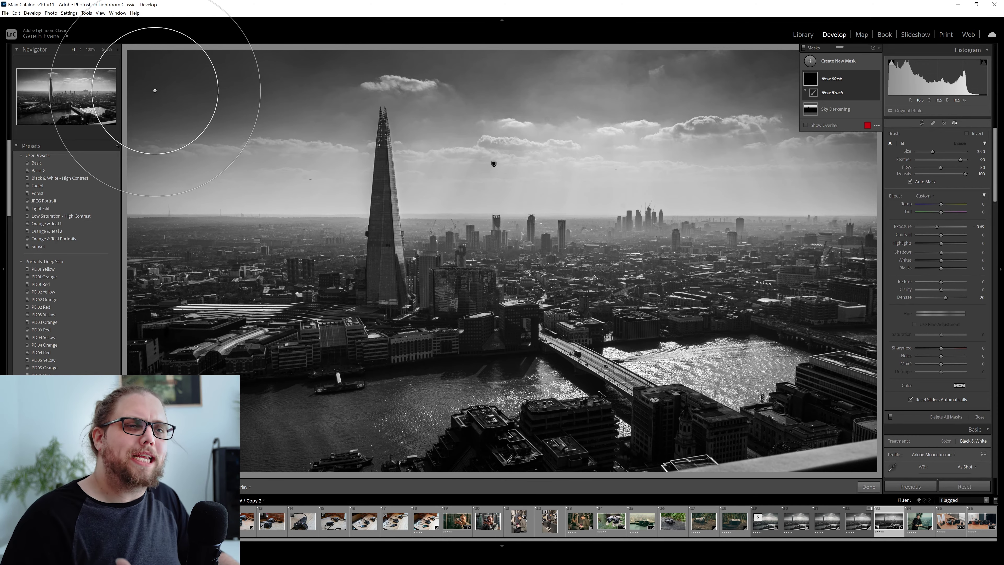
mouse_move(157, 91)
left_mouse_down()
mouse_move(208, 91)
mouse_move(179, 171)
mouse_move(316, 85)
mouse_move(296, 118)
mouse_move(291, 184)
left_mouse_up()
left_click(468, 172)
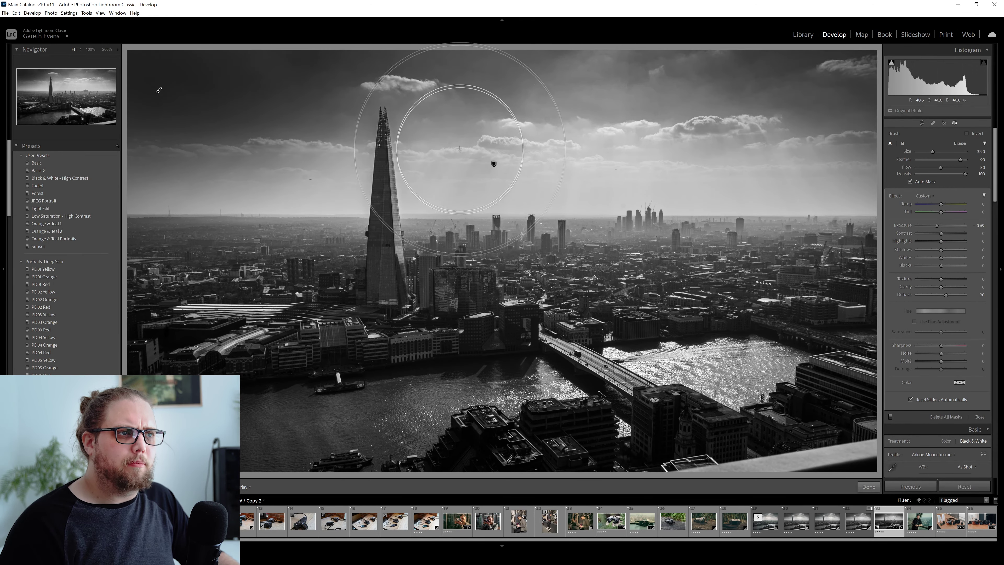
left_click(303, 175)
mouse_move(761, 146)
left_mouse_down()
mouse_move(816, 105)
mouse_move(839, 68)
mouse_move(857, 79)
left_mouse_up()
left_click_drag(839, 164, 863, 154)
mouse_move(815, 182)
left_mouse_down()
mouse_move(806, 181)
mouse_move(833, 181)
left_mouse_up()
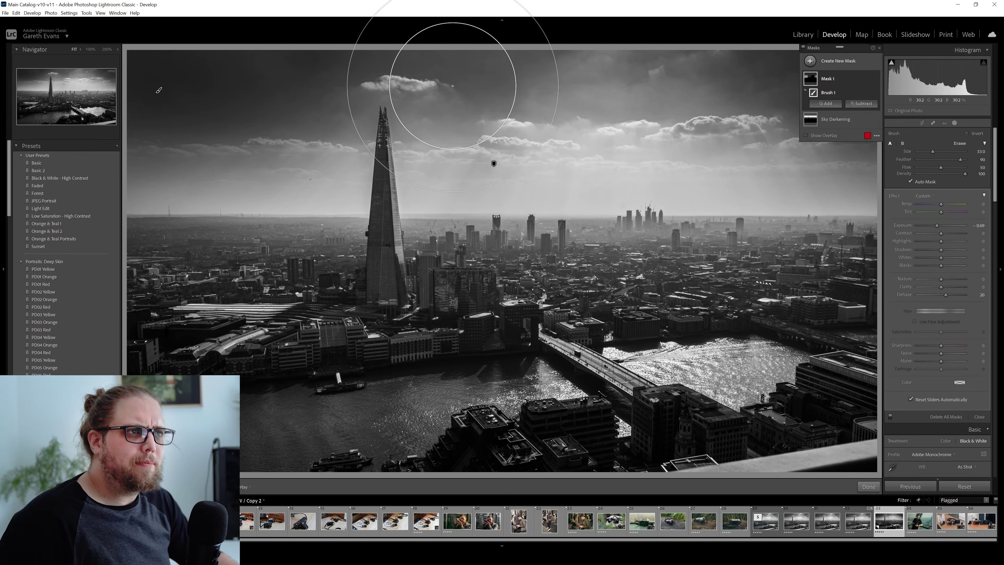
scroll(759, 303, "down", 1)
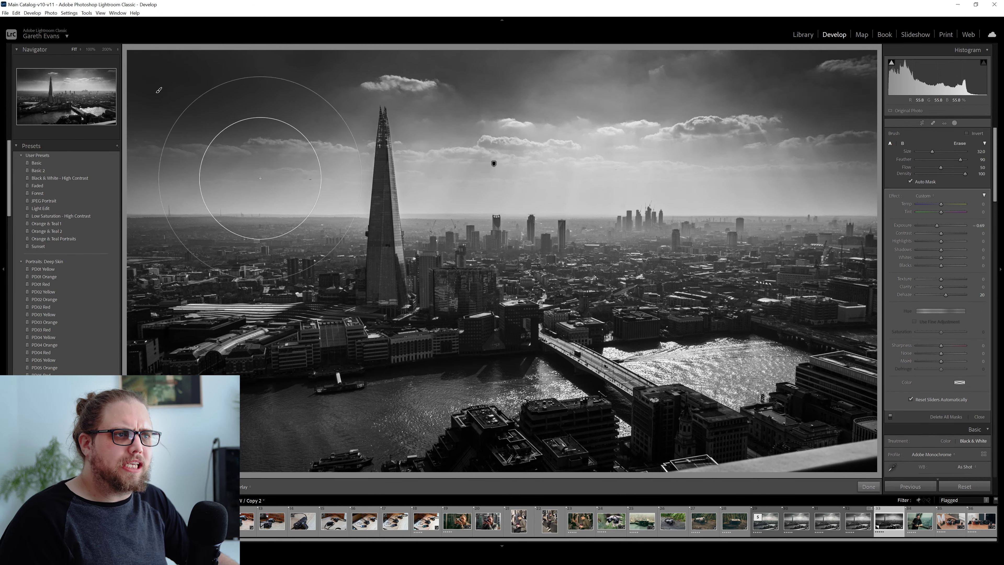
left_click(865, 487)
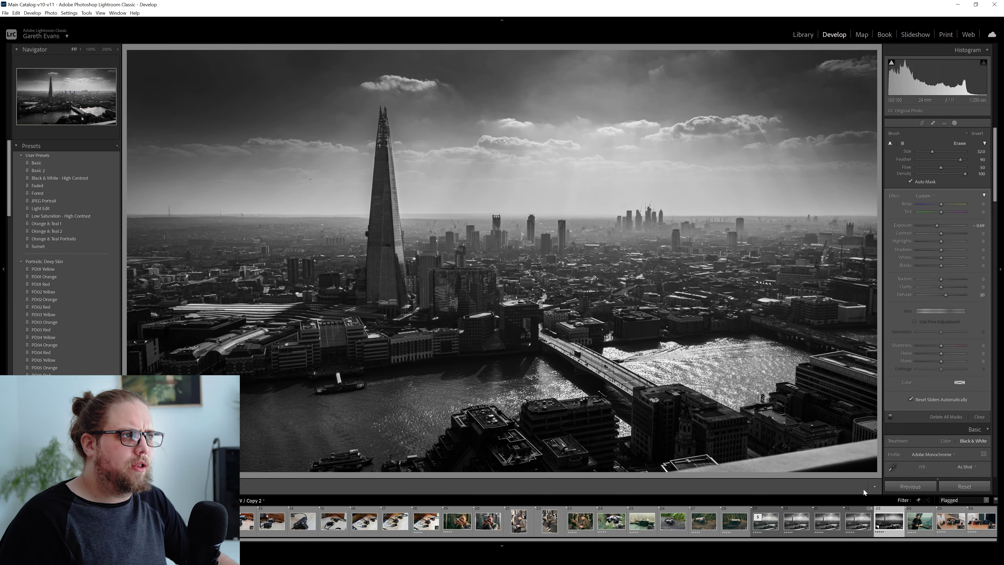
Create a new brush mask, hide its overlay, and set Exposure to 0.24 and Dehaze to -20
left_click(955, 122)
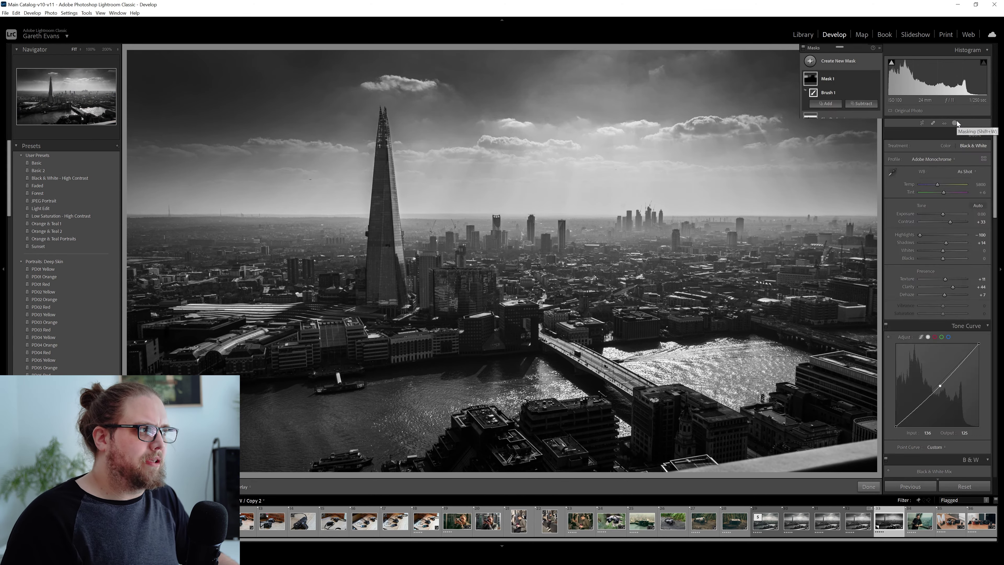
left_click(837, 61)
left_click(854, 101)
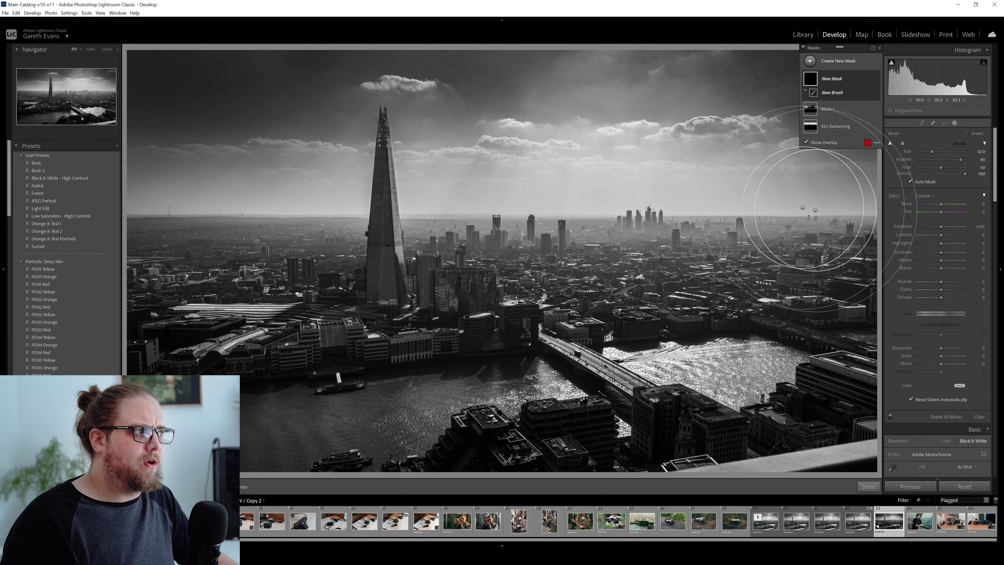
key("o")
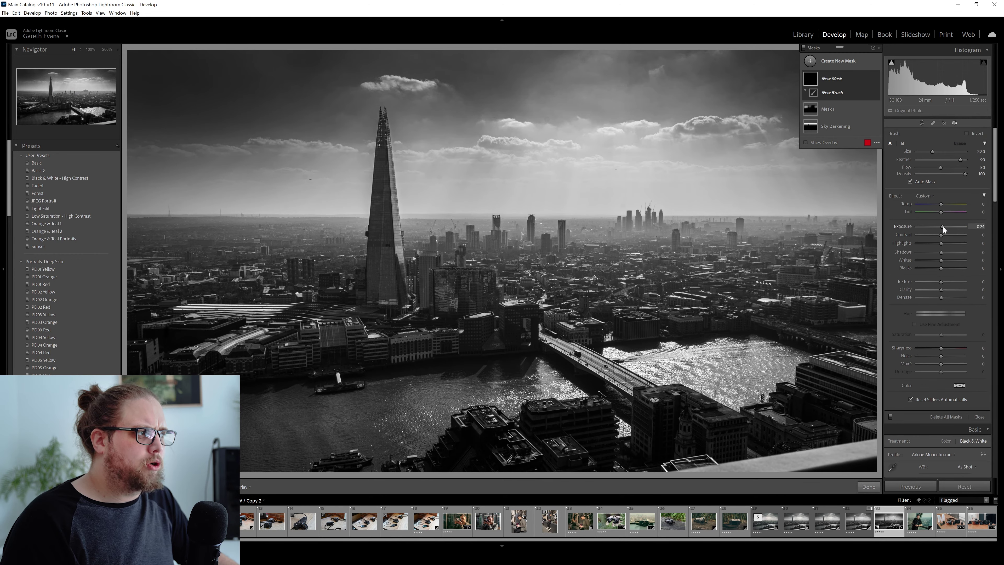
left_click_drag(937, 299, 936, 298)
Paint light rays fanning down from the bright upper sky to the horizon with progressively smaller Auto Mask brushes, and brush toward the sky left of the skyscraper
scroll(586, 88, "down", 7)
left_click_drag(584, 82, 489, 207)
left_click_drag(610, 84, 586, 205)
left_click_drag(637, 71, 768, 198)
left_click_drag(712, 75, 814, 215)
scroll(538, 90, "down", 4)
left_click_drag(474, 141, 420, 215)
left_click_drag(597, 81, 527, 215)
left_click_drag(650, 59, 674, 198)
mouse_move(690, 64)
left_mouse_down()
mouse_move(784, 130)
mouse_move(829, 209)
left_mouse_up()
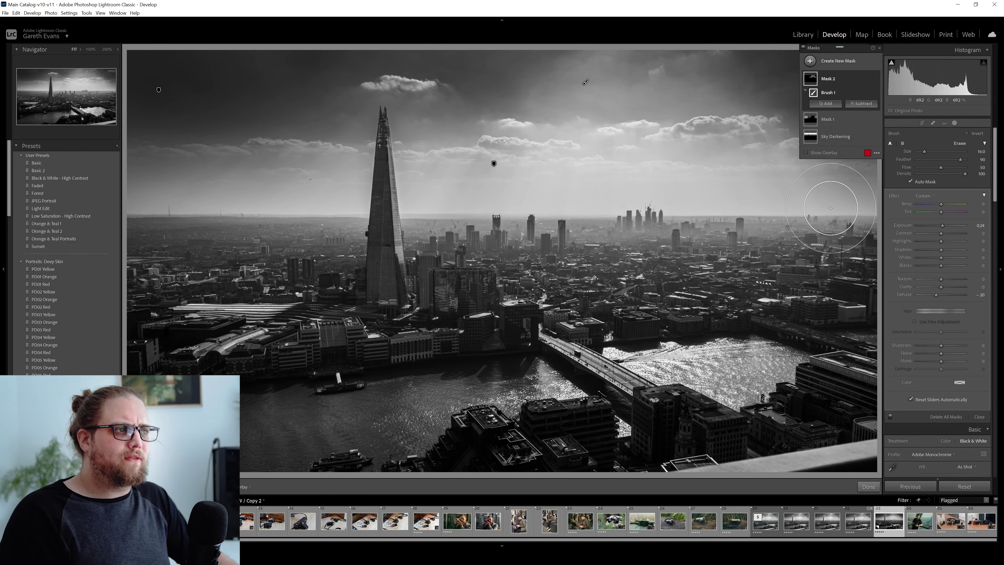
mouse_move(470, 129)
left_mouse_down()
mouse_move(443, 138)
mouse_move(401, 183)
mouse_move(395, 162)
mouse_move(356, 136)
mouse_move(274, 206)
mouse_move(302, 158)
mouse_move(289, 154)
mouse_move(228, 187)
mouse_move(236, 169)
mouse_move(222, 181)
mouse_move(197, 178)
mouse_move(199, 186)
mouse_move(196, 171)
mouse_move(144, 188)
left_mouse_up()
mouse_move(453, 120)
left_mouse_down()
mouse_move(432, 118)
mouse_move(428, 135)
left_mouse_up()
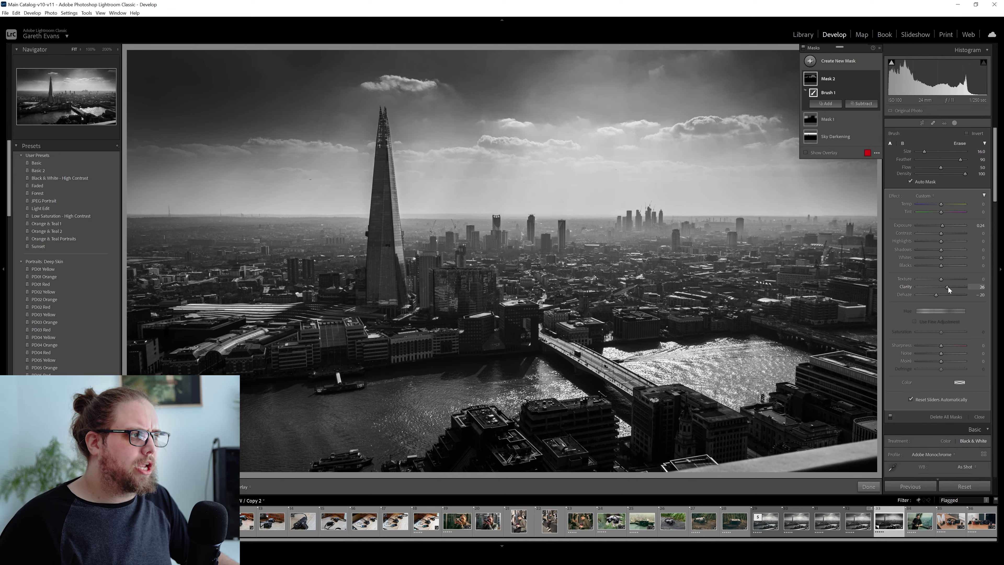
Raise the light-ray mask's Clarity to about 26 and Contrast to 10, compare its effect, and finish the mask
mouse_move(942, 233)
left_mouse_down()
mouse_move(960, 235)
mouse_move(944, 239)
left_mouse_up()
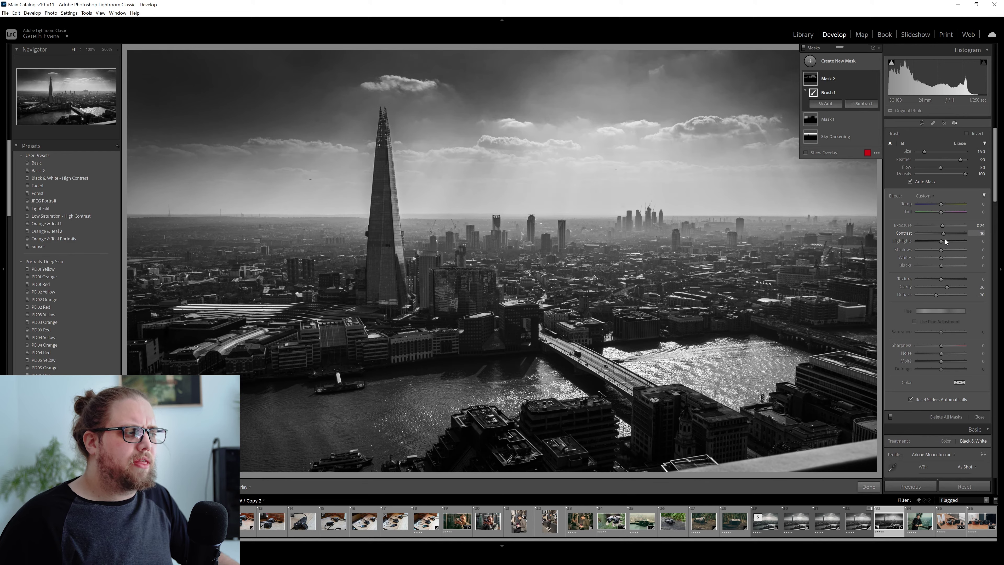
left_click_drag(877, 78, 877, 78)
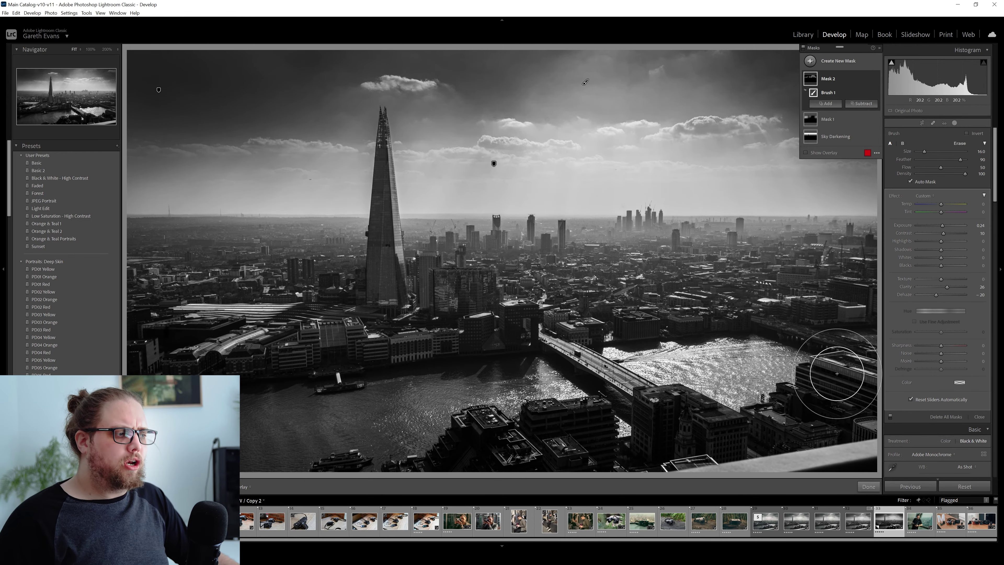
left_click(861, 486)
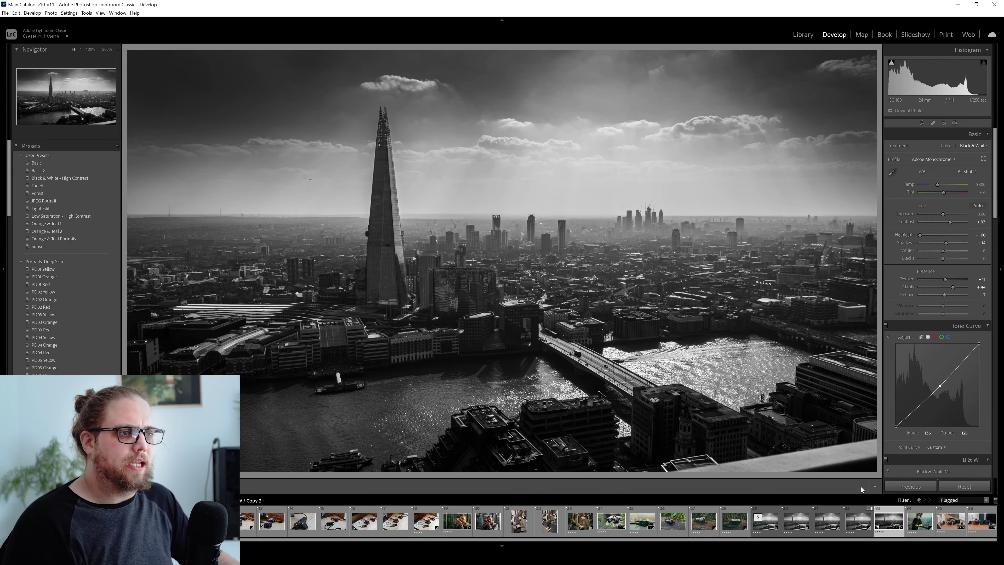
Create a linear gradient mask rising from the foreground buildings into the sky, and shift it slightly upward
left_click(952, 123)
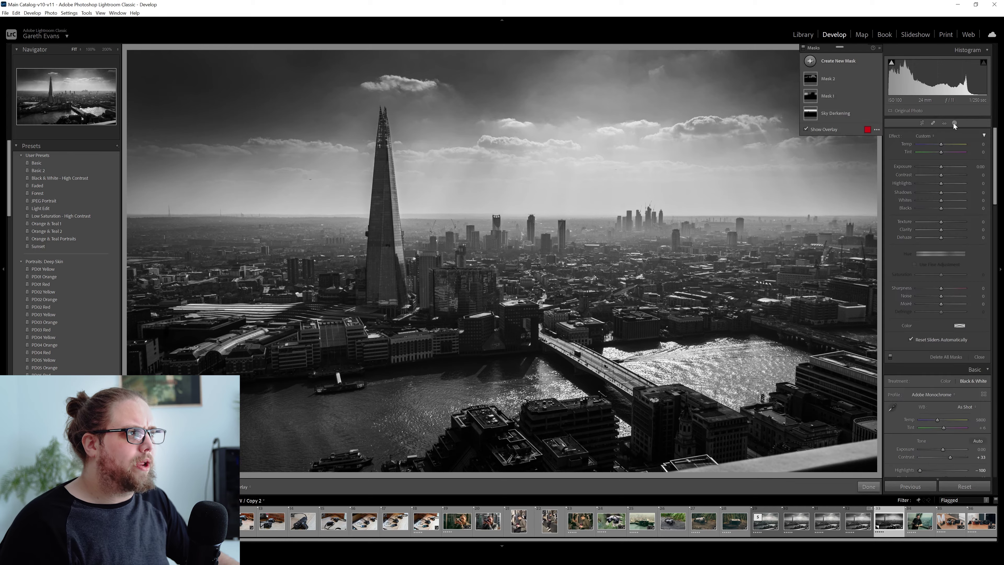
left_click(809, 61)
left_click(861, 111)
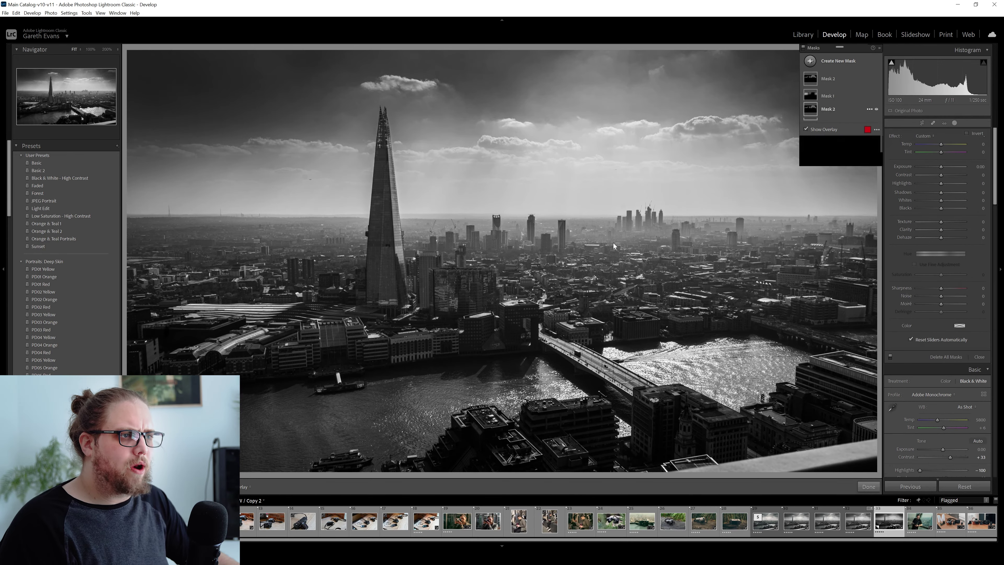
left_click_drag(483, 446, 487, 111)
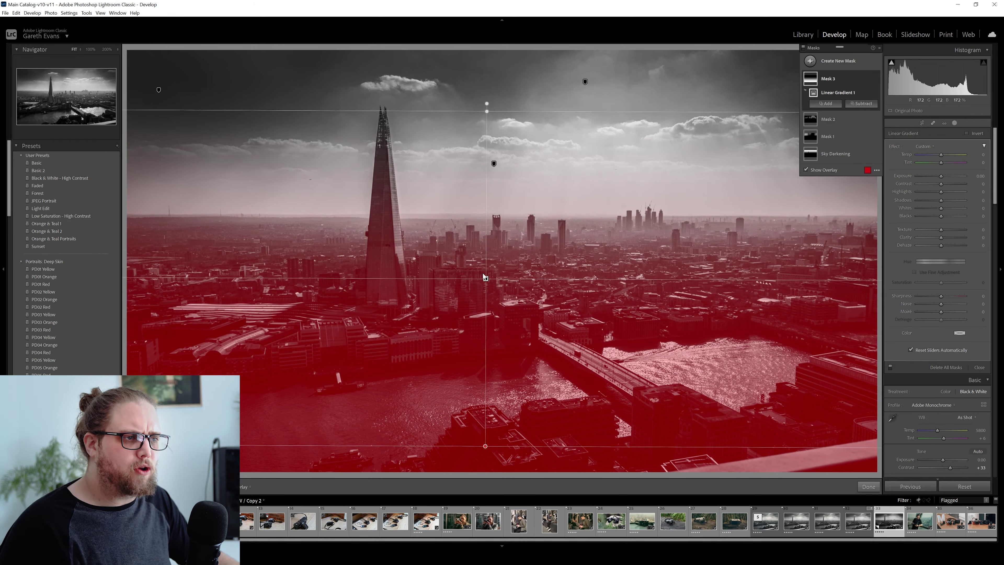
left_click_drag(486, 277, 488, 266)
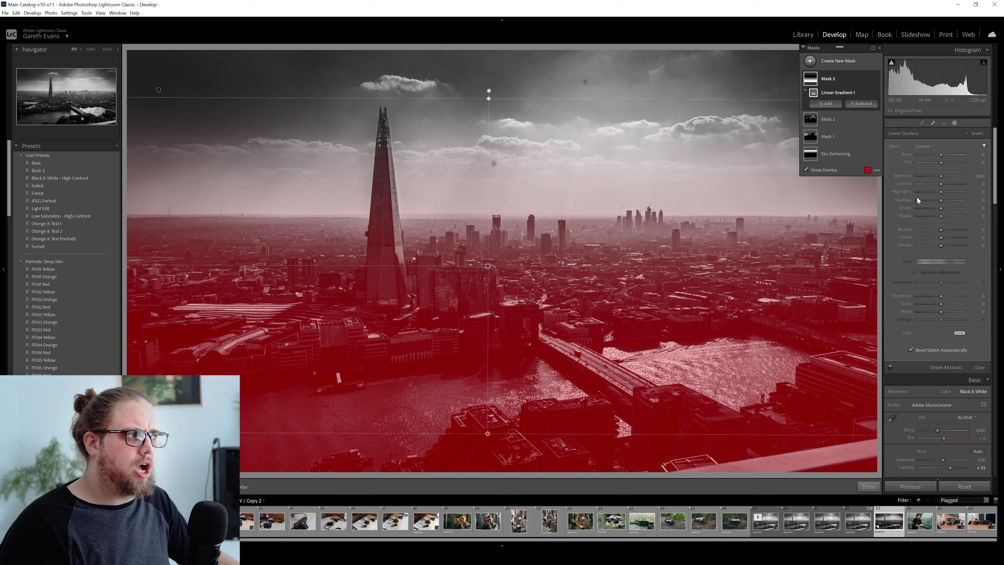
Set the gradient's Exposure to 0.46 and Clarity to 27, raise Shadows slightly, and compare the finished result with the original photo
left_click_drag(940, 177, 943, 177)
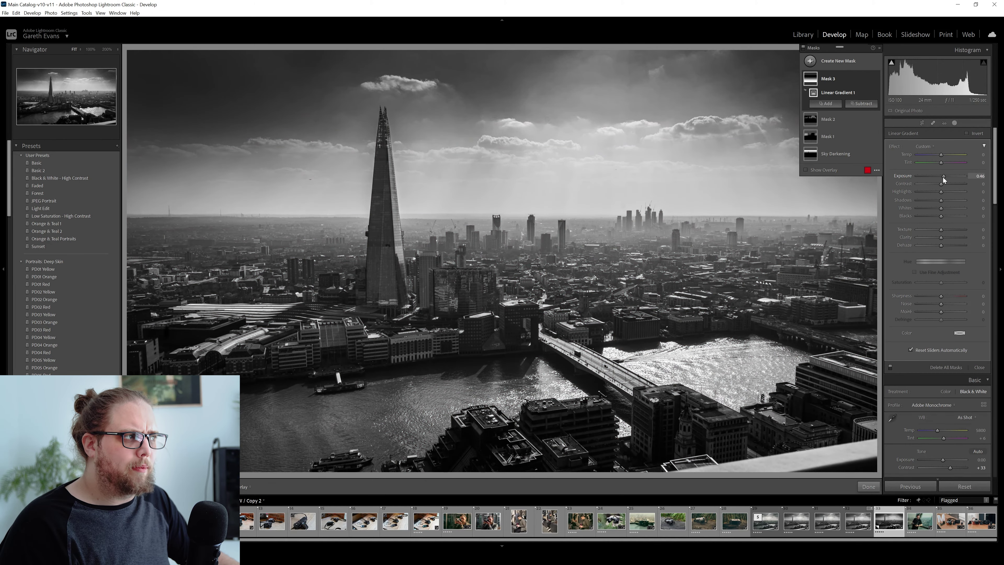
left_click_drag(941, 237, 948, 239)
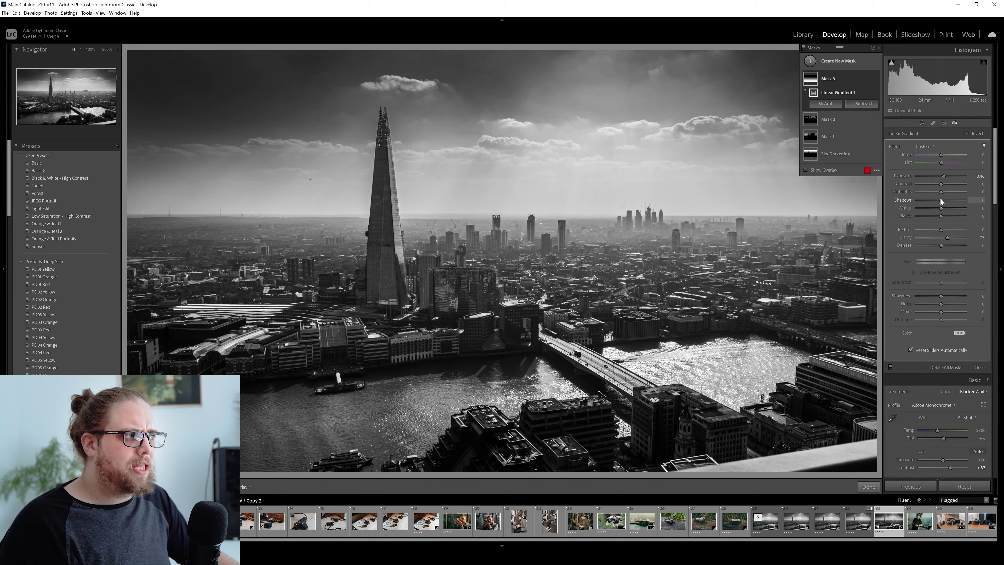
left_click_drag(940, 199, 943, 199)
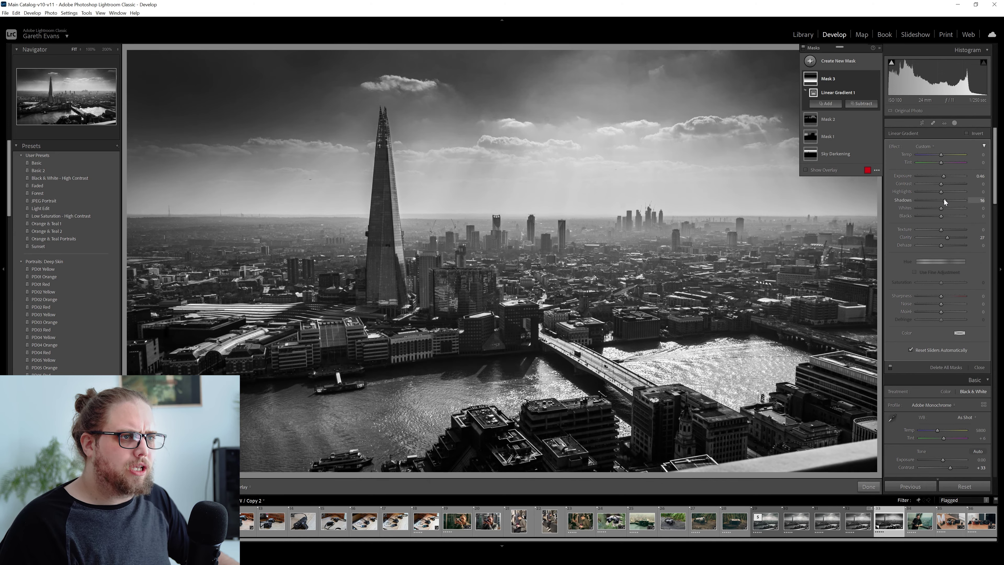
left_click(868, 485)
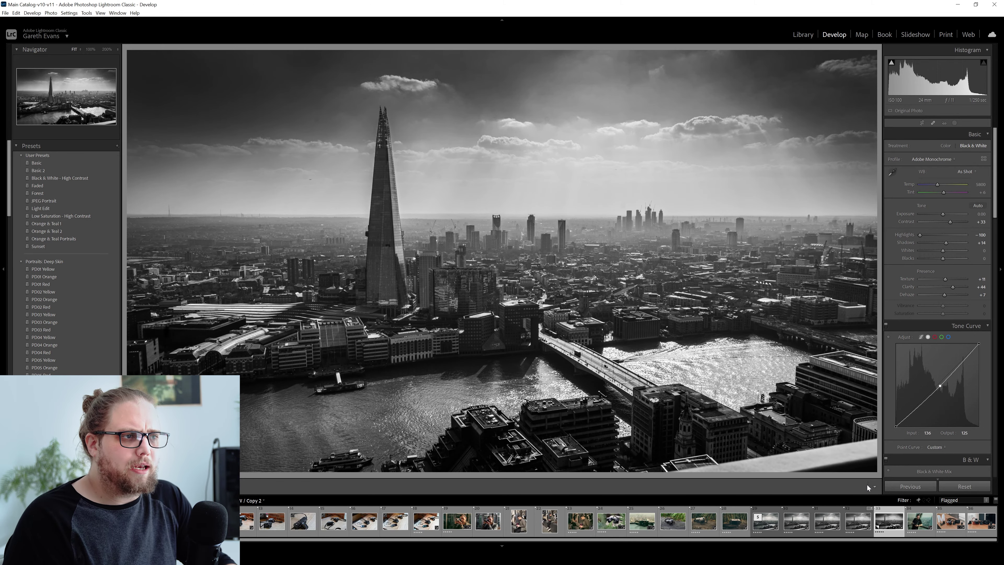
key("backslash")
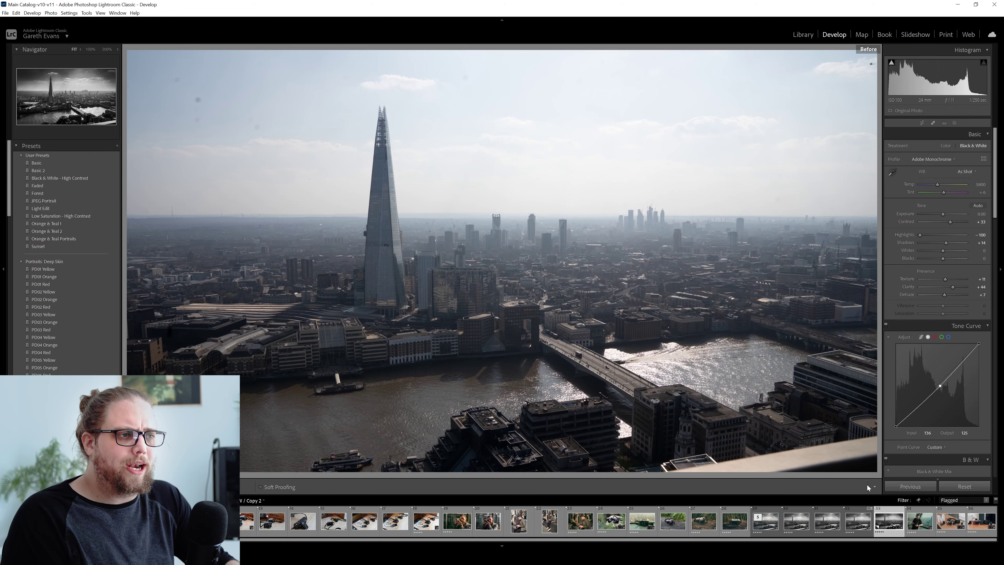
key("backslash")
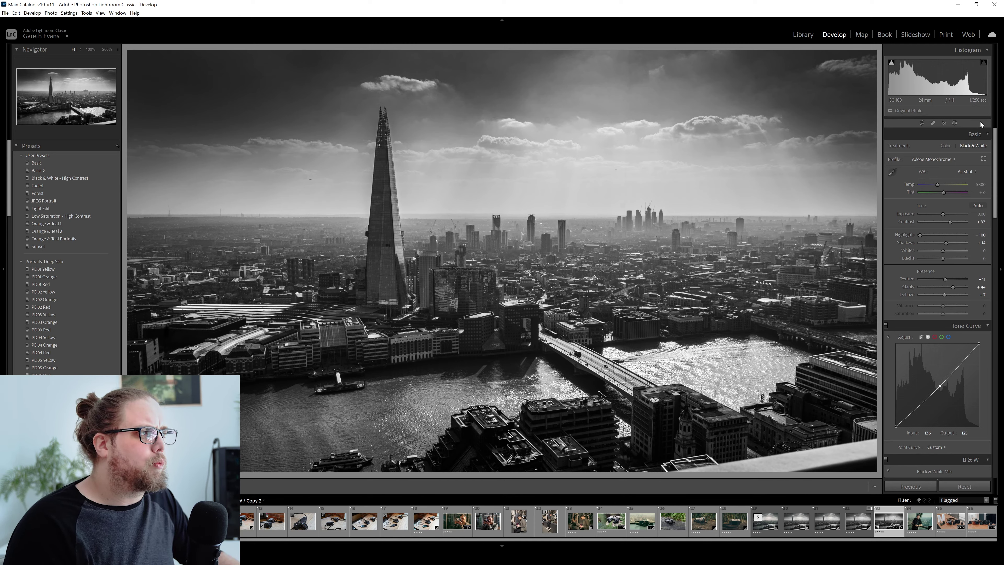
Create another new brush mask with Exposure at 0.29 and Shadows at about 23
left_click(956, 120)
left_click(843, 59)
left_click(848, 102)
left_click_drag(941, 229, 946, 252)
scroll(383, 123, "down", 10)
mouse_move(383, 120)
left_mouse_down()
mouse_move(377, 223)
mouse_move(388, 175)
mouse_move(383, 119)
left_mouse_up()
scroll(383, 151, "up", 3)
scroll(382, 121, "down", 3)
key("ctrl+z")
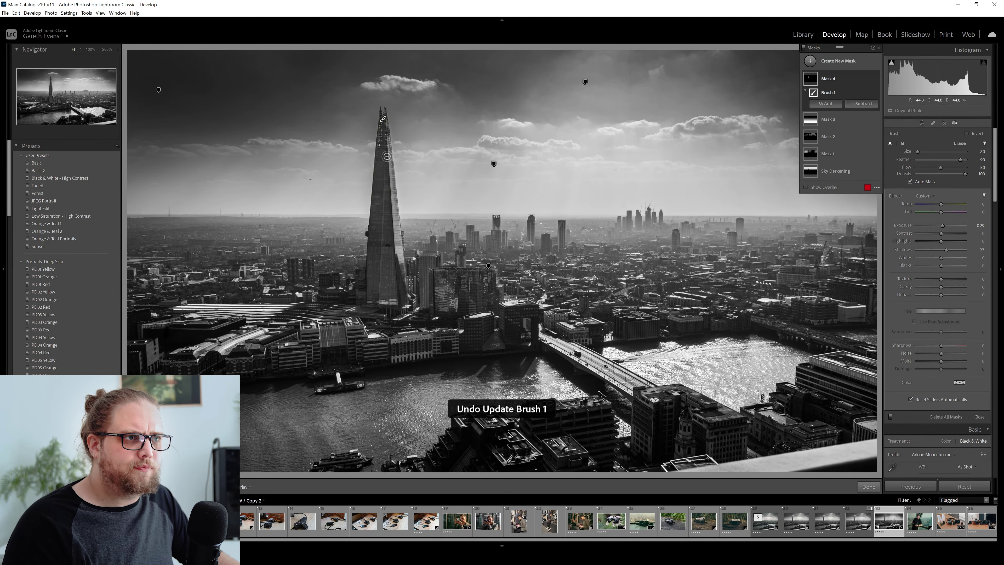
Paint the lightening over the skyscraper from its tip to its base with a small Auto Mask brush, up to a size of about 7
key("space")
left_click(386, 123)
scroll(368, 65, "up", 1)
mouse_move(367, 64)
left_mouse_down()
mouse_move(373, 130)
mouse_move(386, 65)
mouse_move(403, 257)
left_mouse_up()
scroll(401, 256, "up", 4)
mouse_move(378, 169)
left_mouse_down()
mouse_move(374, 206)
mouse_move(371, 155)
mouse_move(373, 260)
mouse_move(391, 278)
mouse_move(394, 232)
mouse_move(408, 303)
mouse_move(403, 288)
mouse_move(397, 355)
left_mouse_up()
key("z")
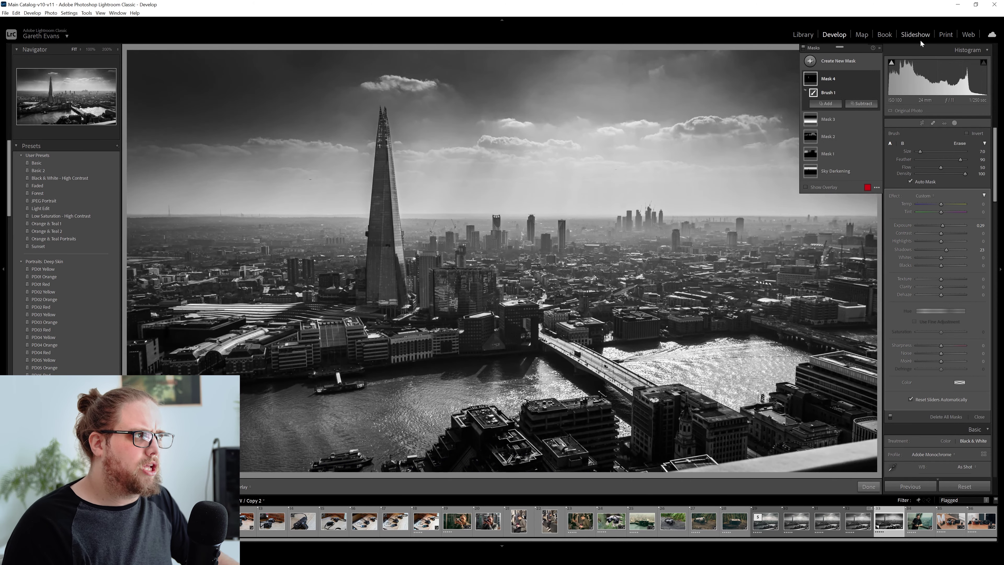
Raise the skyscraper mask's Exposure to 0.60, finish the mask, and compare the edited photo with the original
left_click(875, 78)
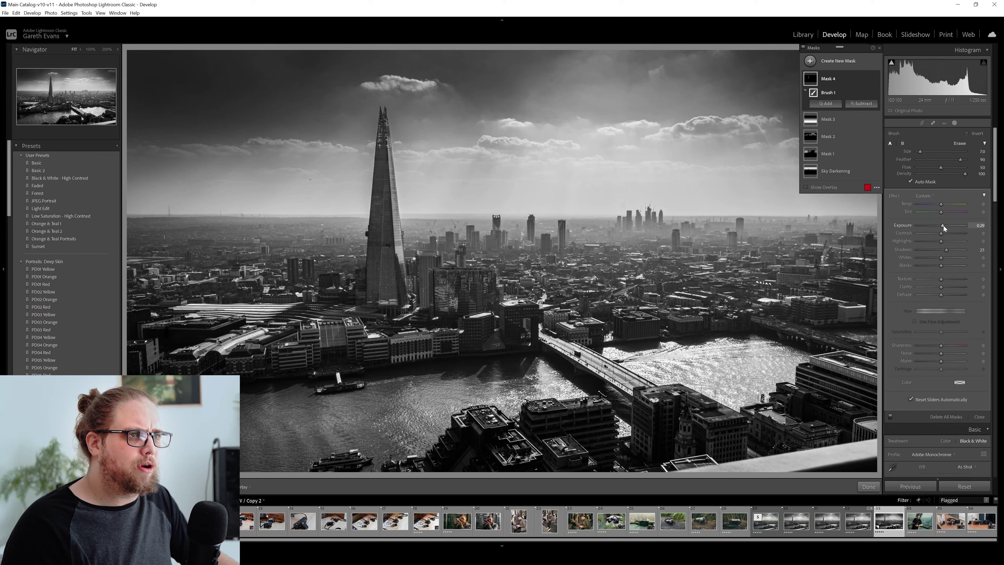
left_click_drag(944, 225, 946, 225)
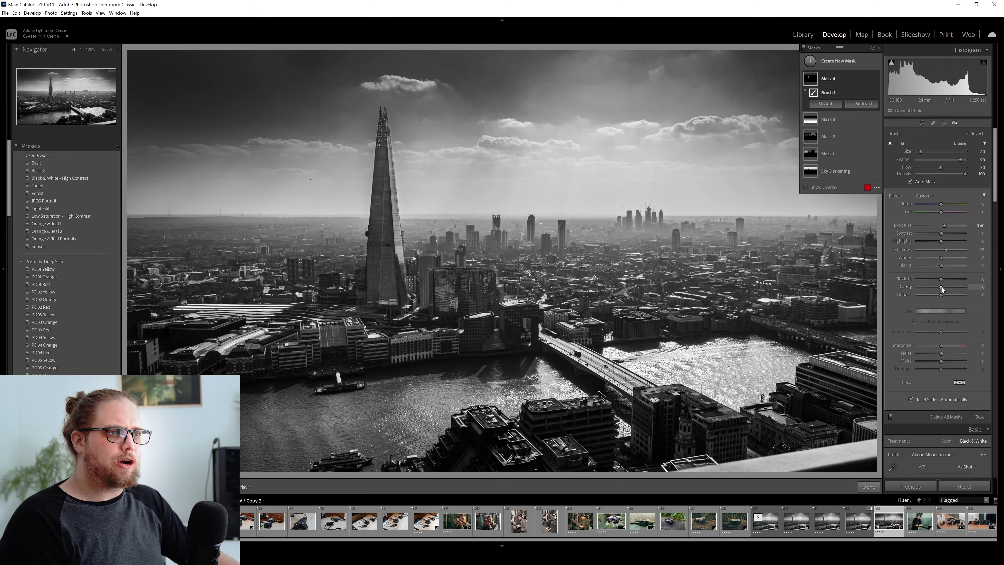
left_click(872, 489)
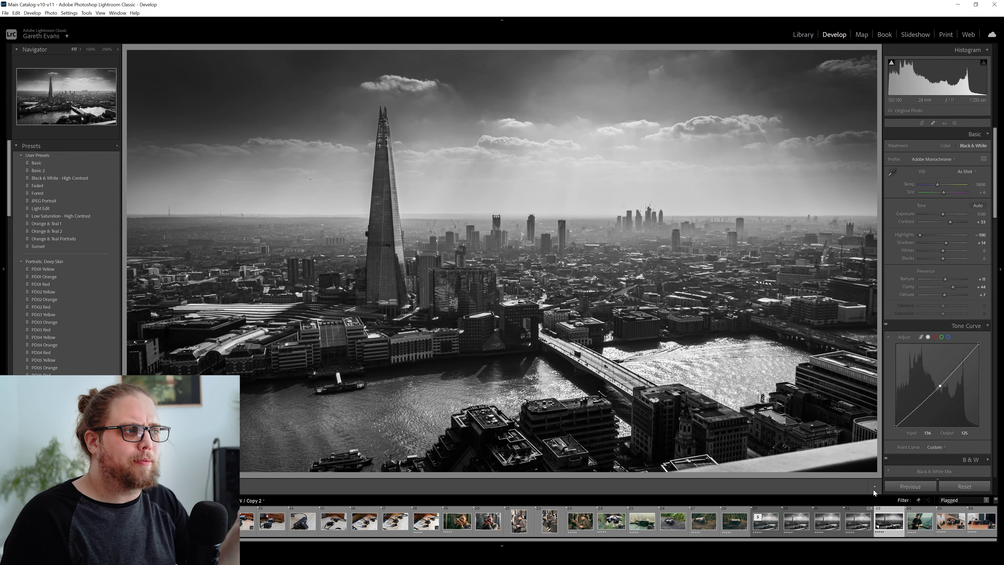
key("backslash")
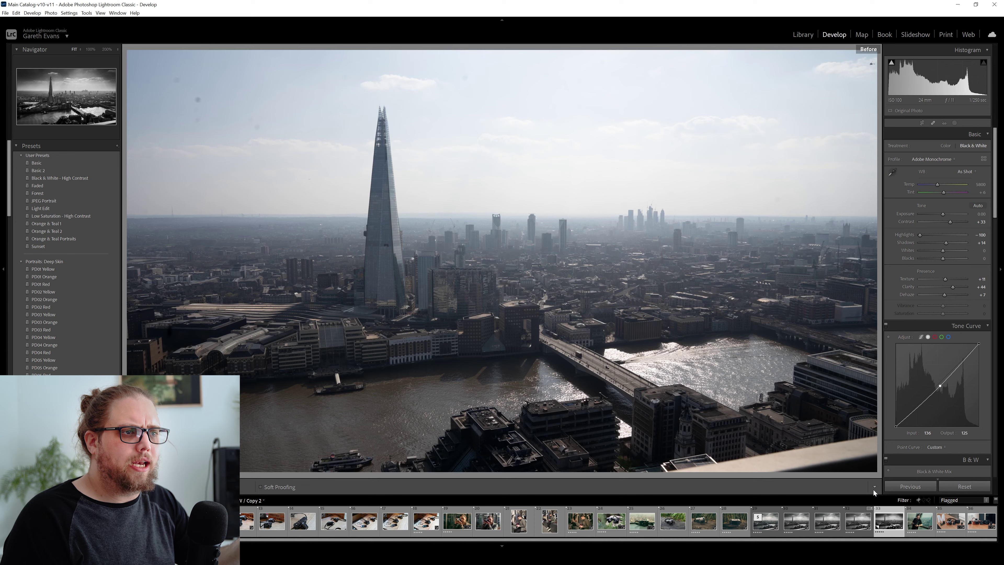
key("backslash")
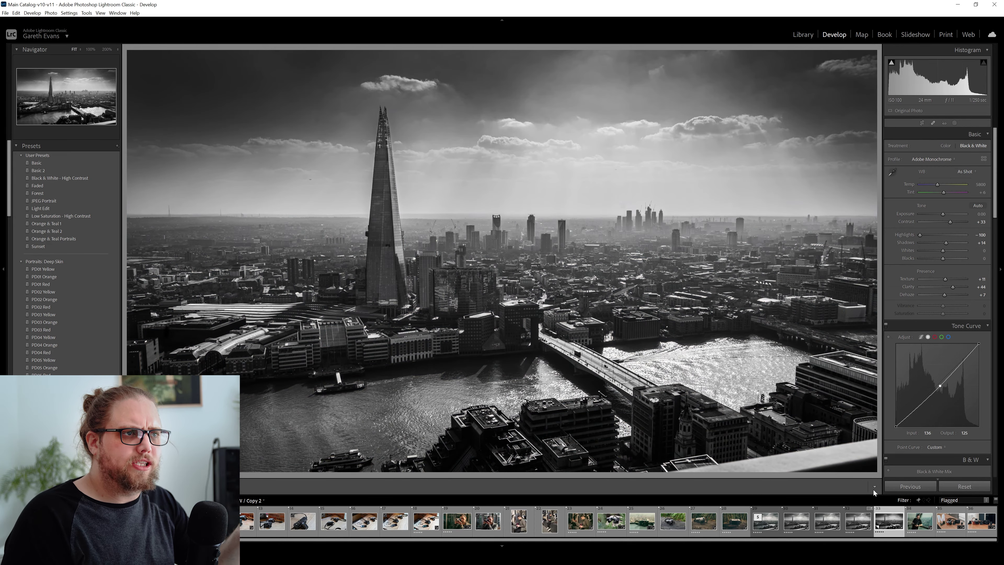
key("backslash")
key("backslash")
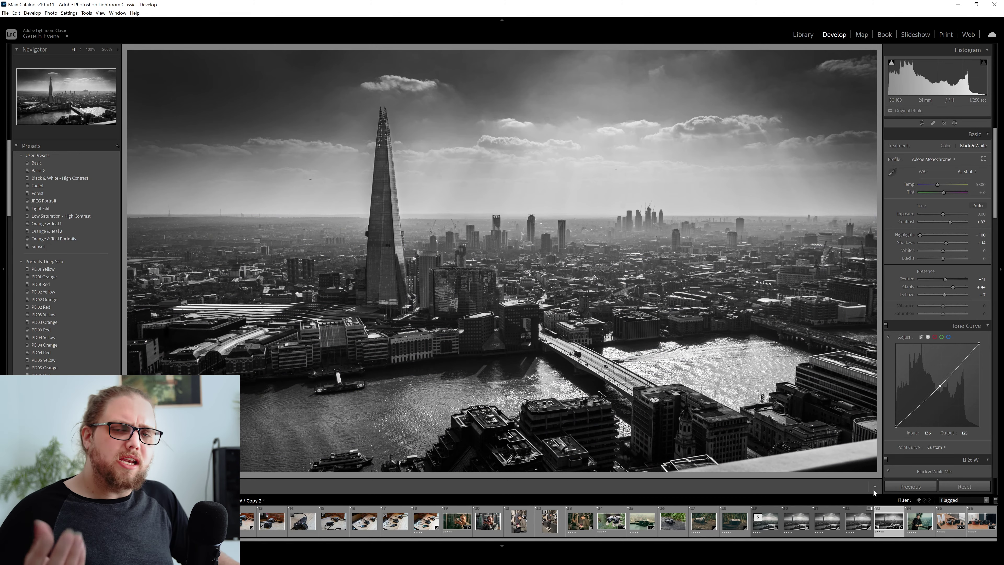
Send the edited skyline photo to Adobe Photoshop 2022 for further editing
right_click(890, 526)
mouse_move(911, 358)
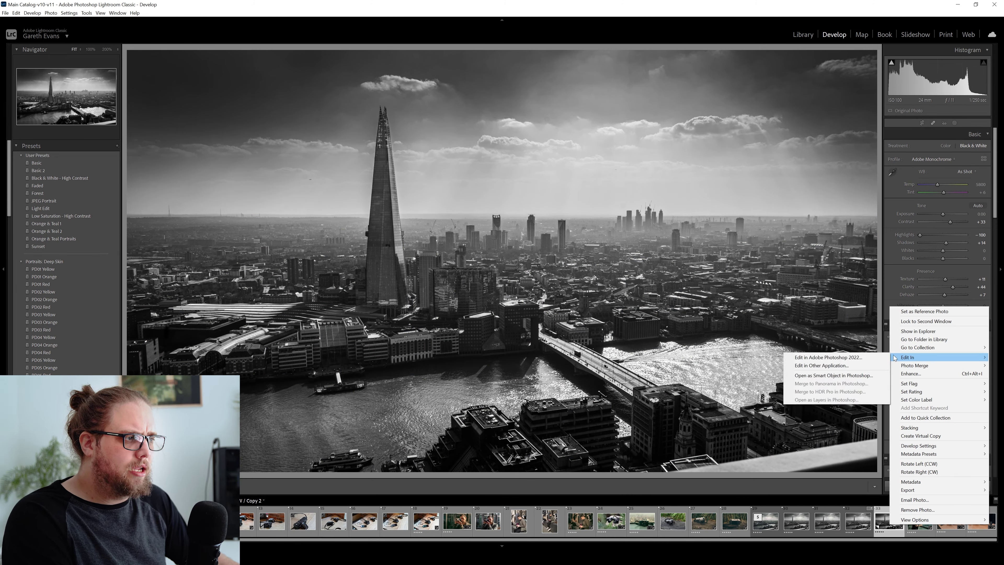
left_click(876, 357)
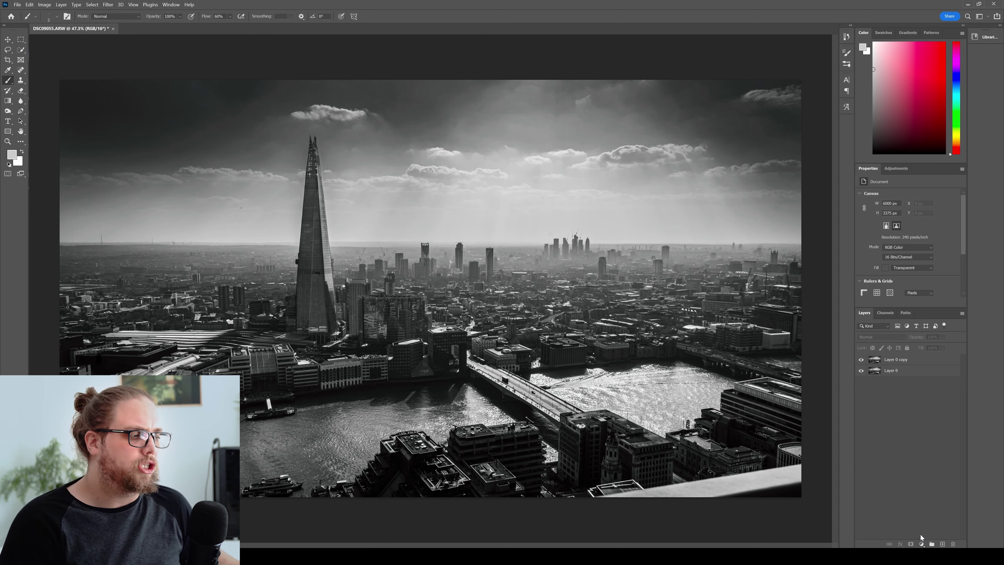
Add a Color Lookup adjustment layer above the photo using the FuturisticBleak.3DL LUT
left_click(921, 544)
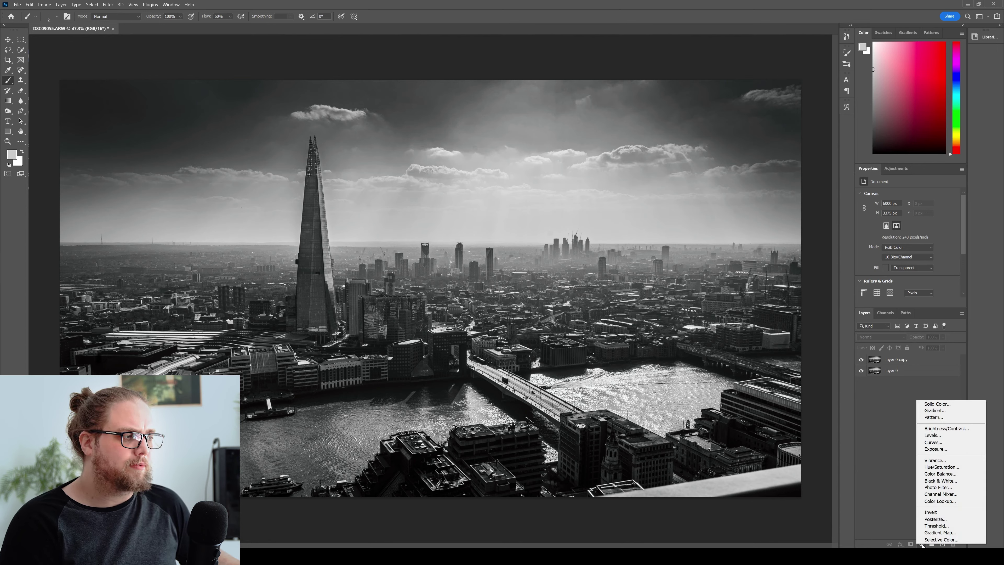
left_click(955, 502)
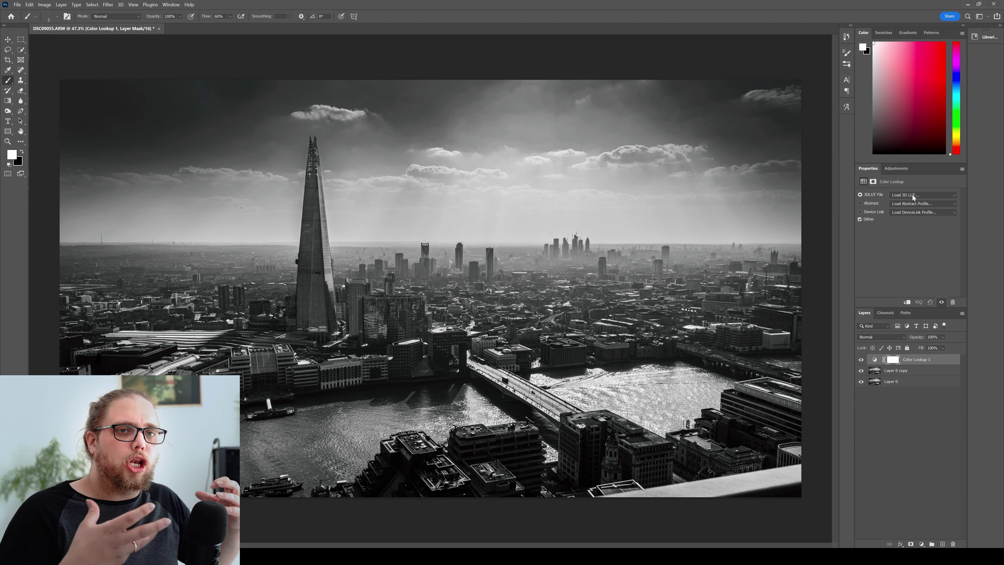
left_click(912, 195)
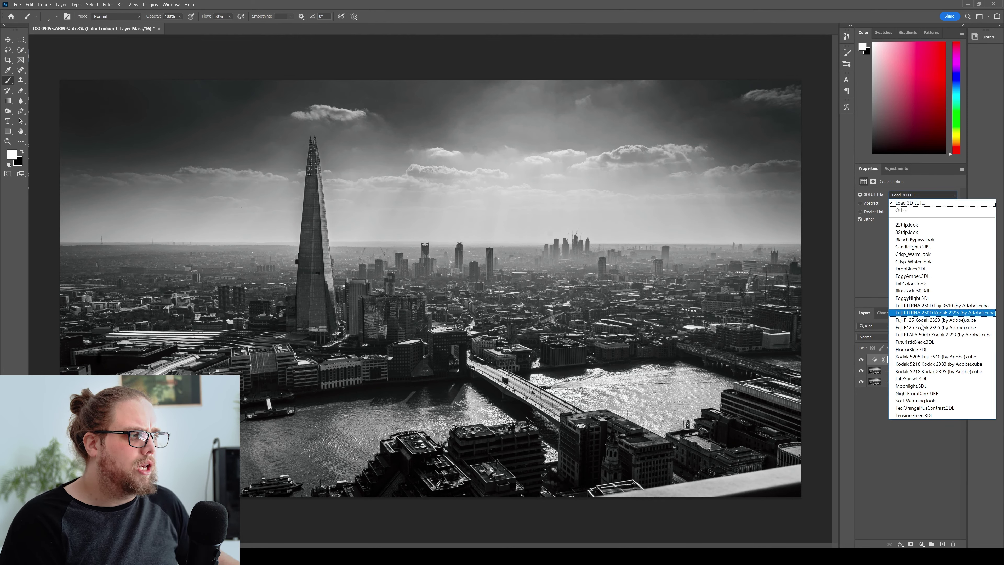
left_click(923, 342)
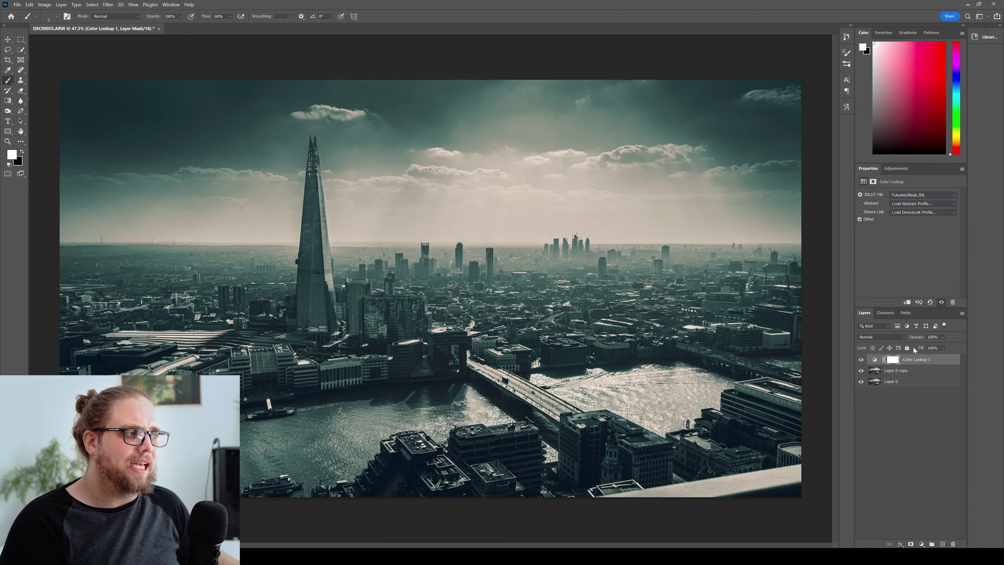
Set the FuturisticBleak layer's opacity to 50%, compare the image with and without it, and lower the opacity to about 31%
left_click_drag(915, 340, 894, 337)
key("Return")
type("50")
key("Return")
left_click(861, 360)
left_click(862, 359)
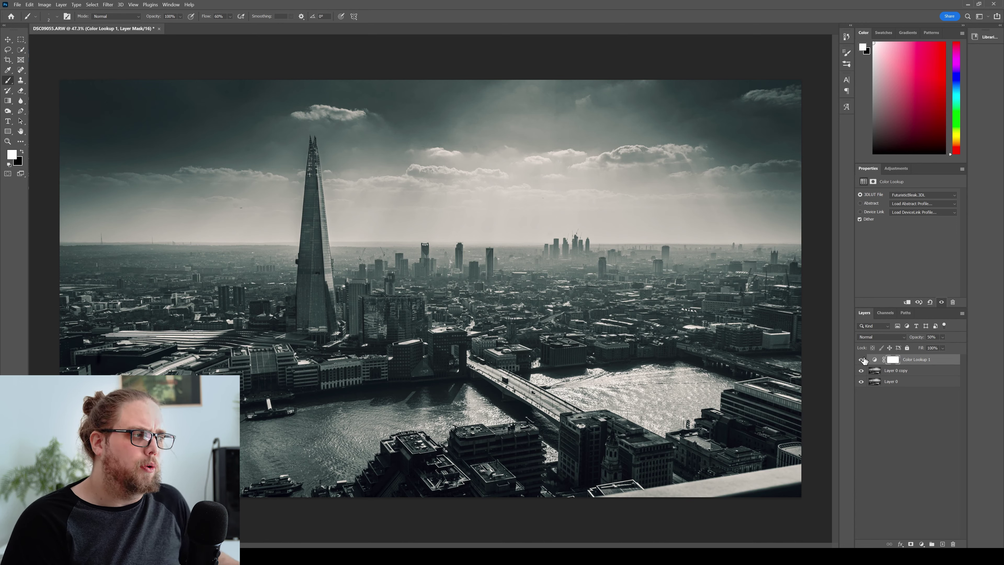
left_click_drag(918, 337, 911, 338)
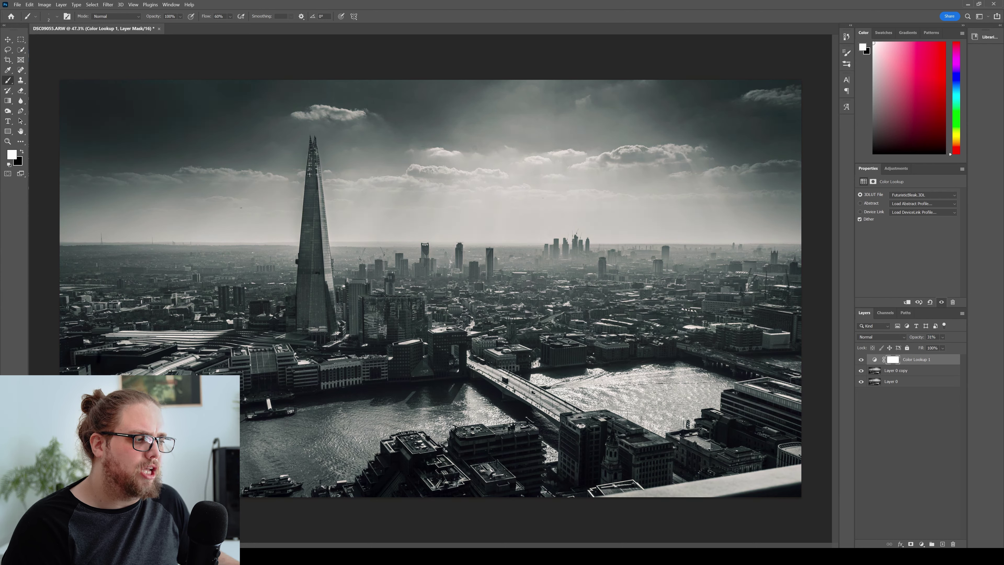
Add a second Color Lookup adjustment layer using the TealOrangePlusContrast.3DL LUT
left_click(921, 544)
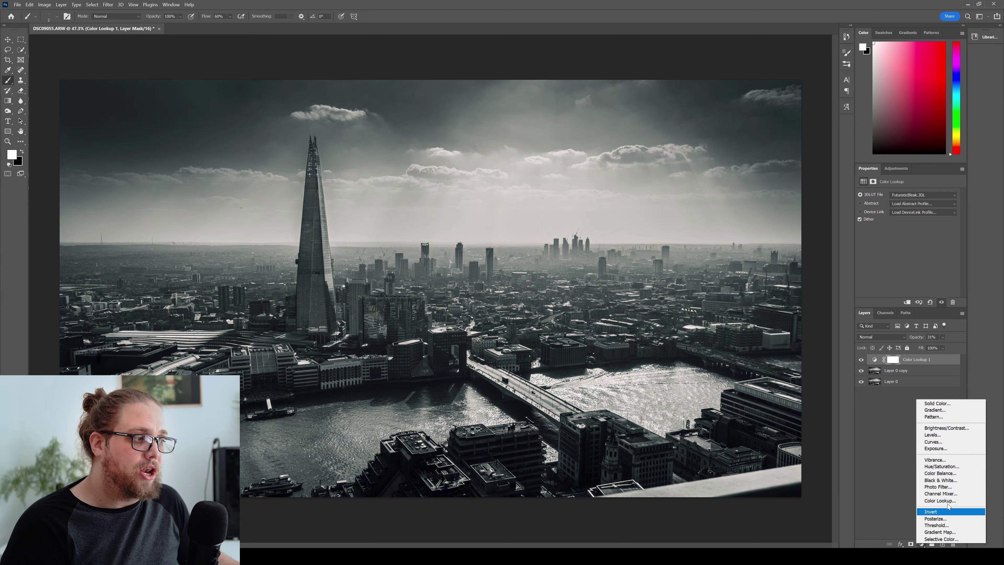
left_click(938, 501)
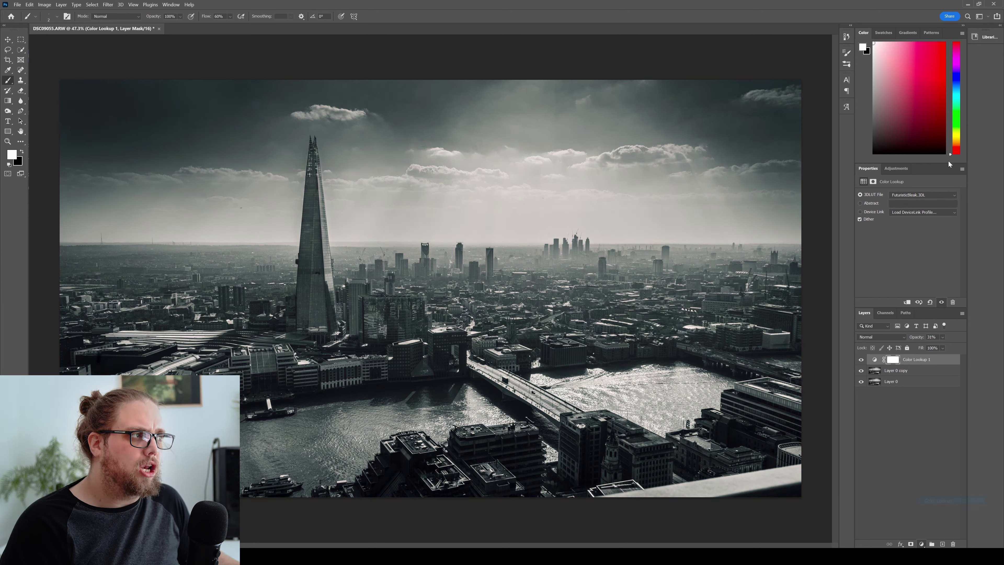
left_click(920, 196)
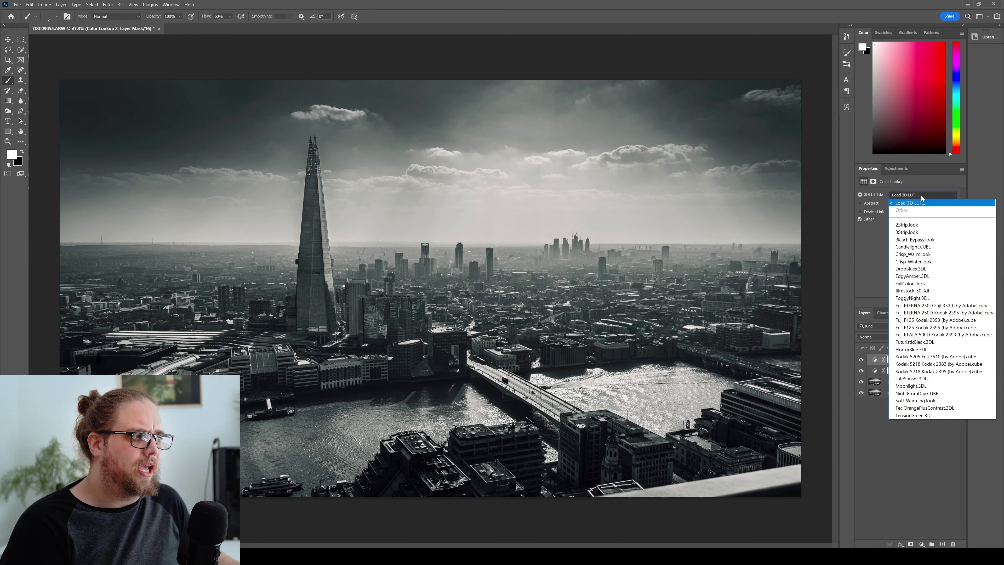
left_click(929, 407)
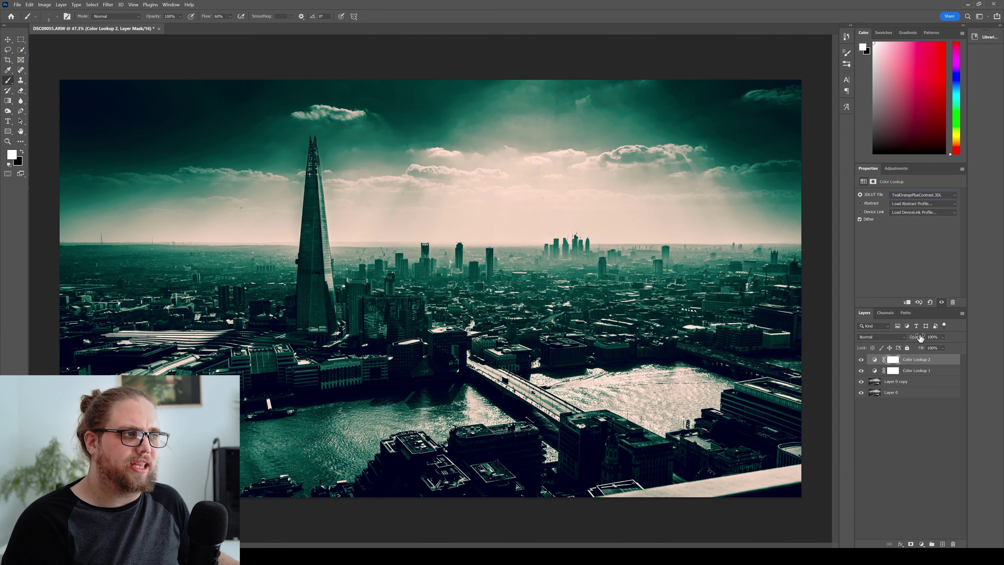
Reduce the TealOrangePlusContrast layer's opacity to 20% and compare the image with and without it
left_click_drag(919, 337, 891, 337)
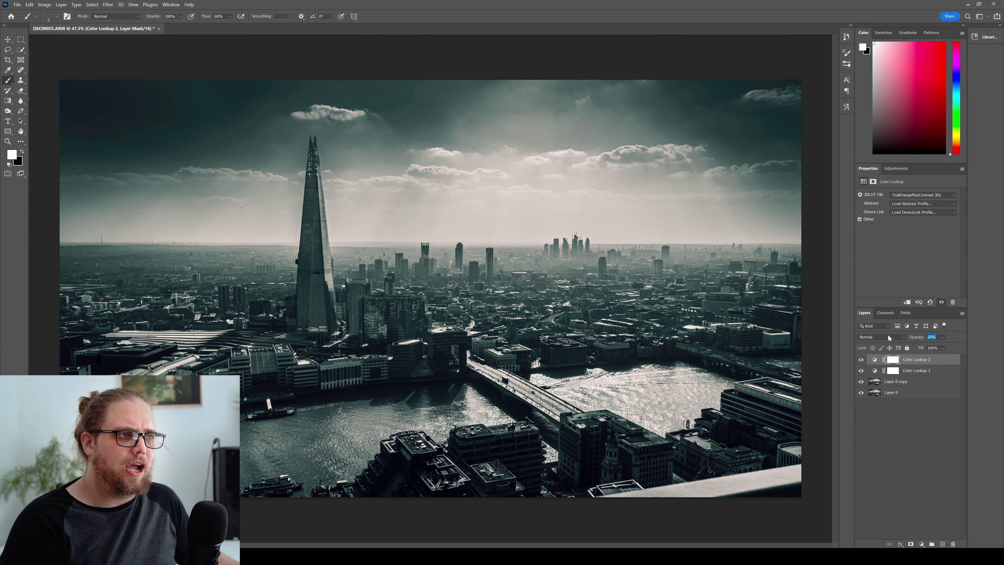
left_click(861, 359)
left_click(861, 360)
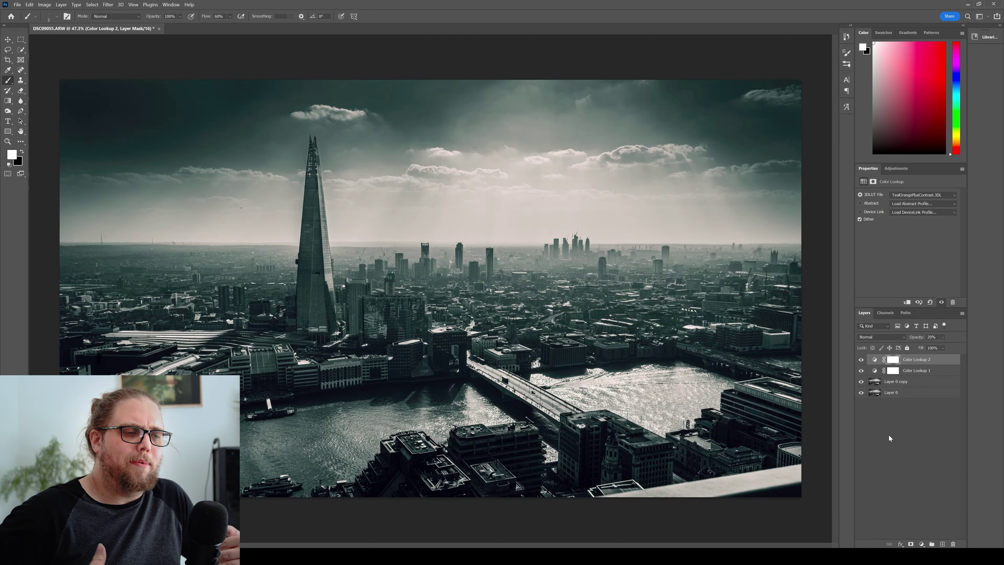